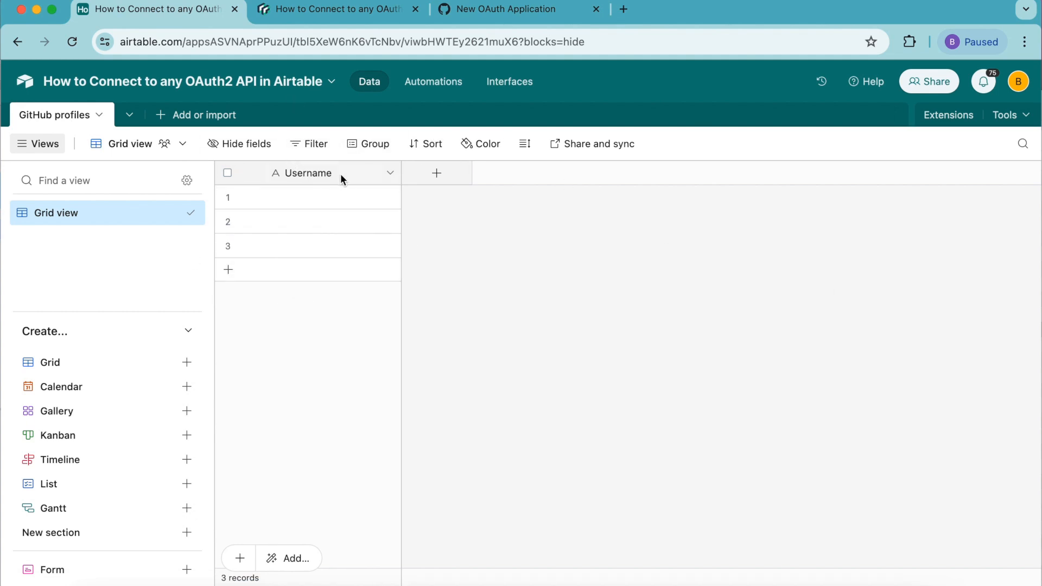
Switch to GitHub and open the registration form for a new OAuth app in the account's developer settings.
click(483, 18)
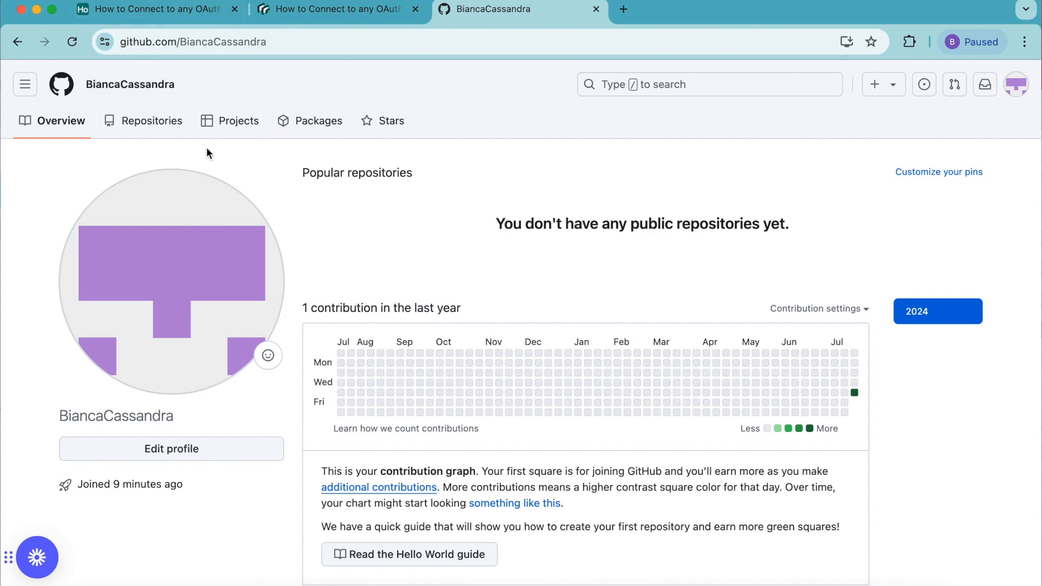
click(1017, 84)
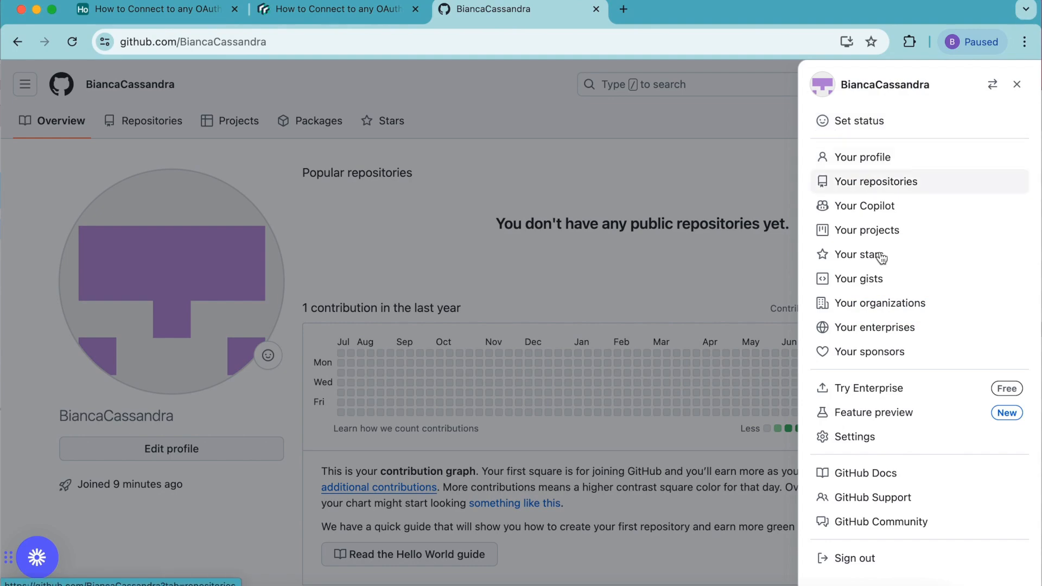
click(878, 438)
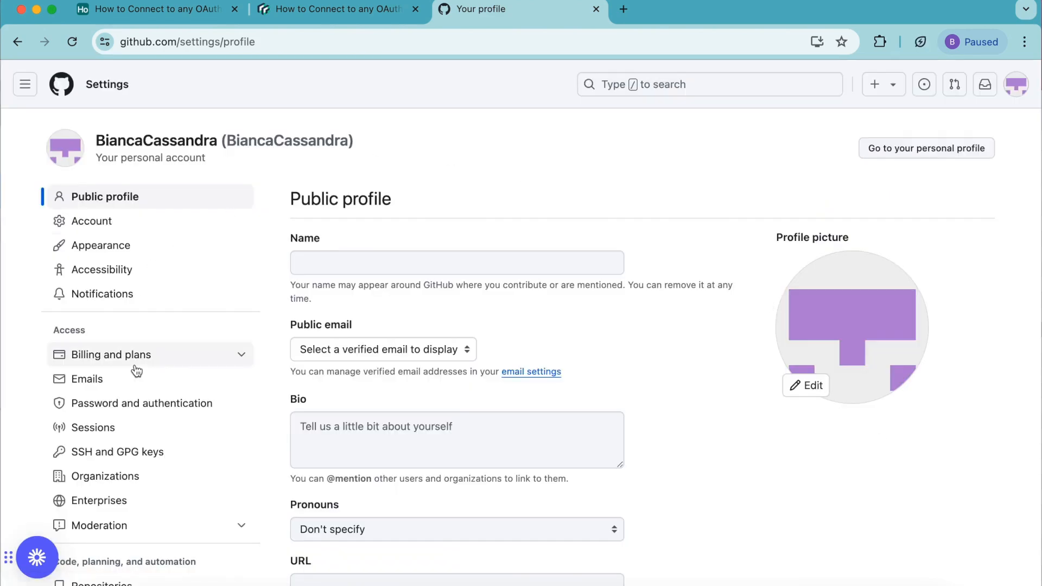
scroll(136, 367, down, 10)
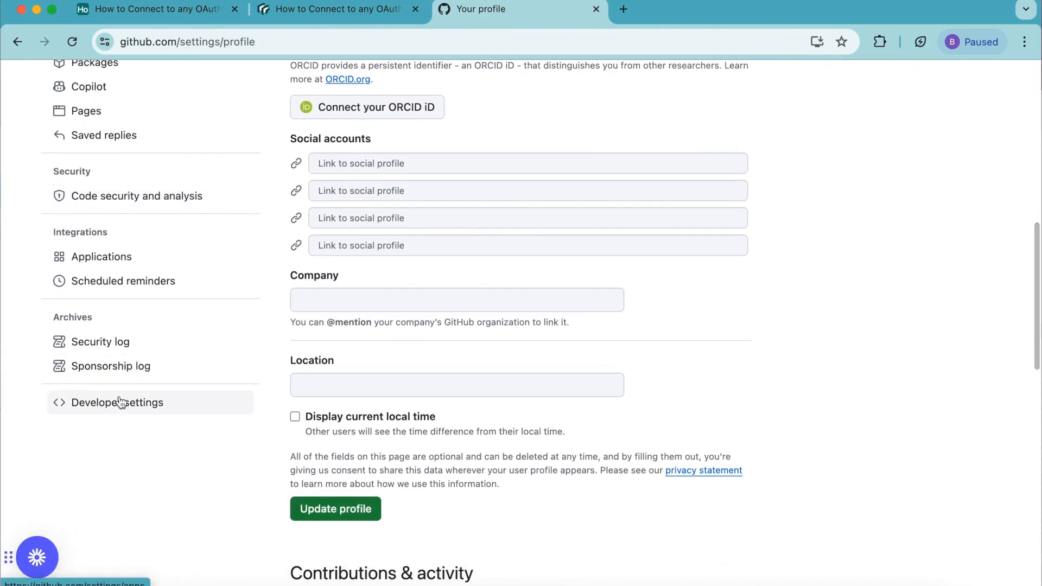
click(97, 409)
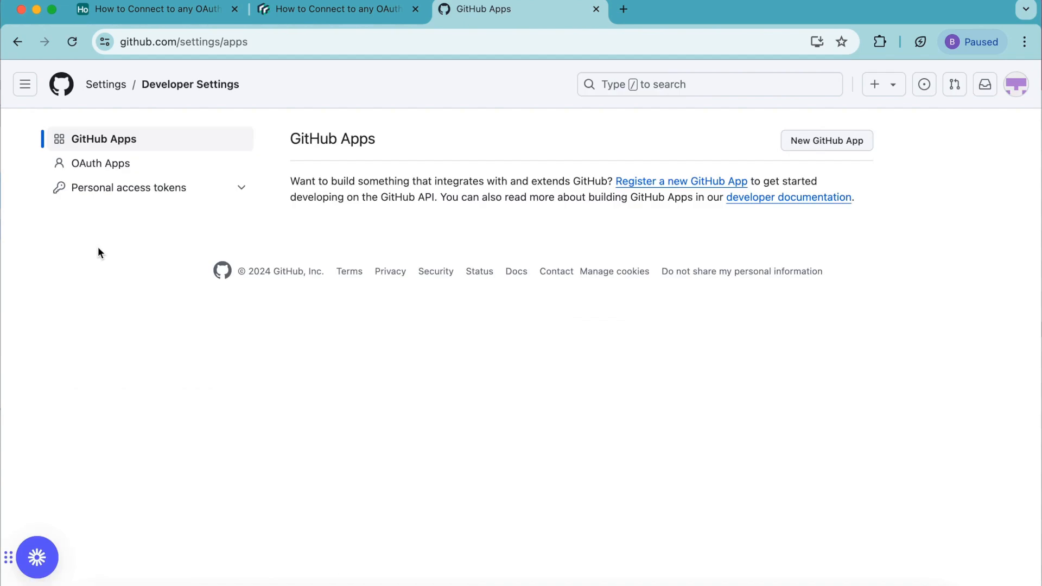
click(102, 173)
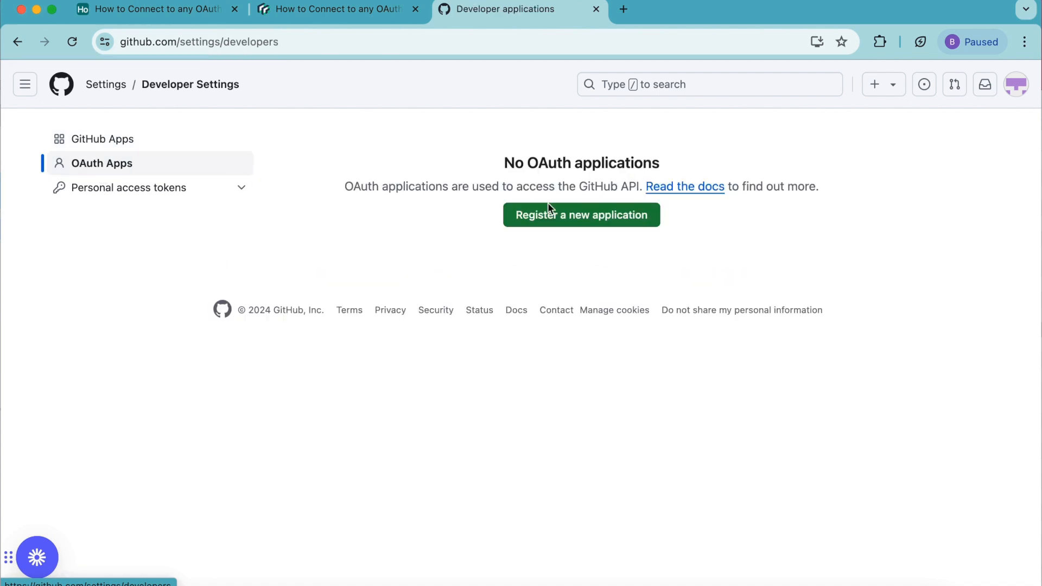
click(560, 217)
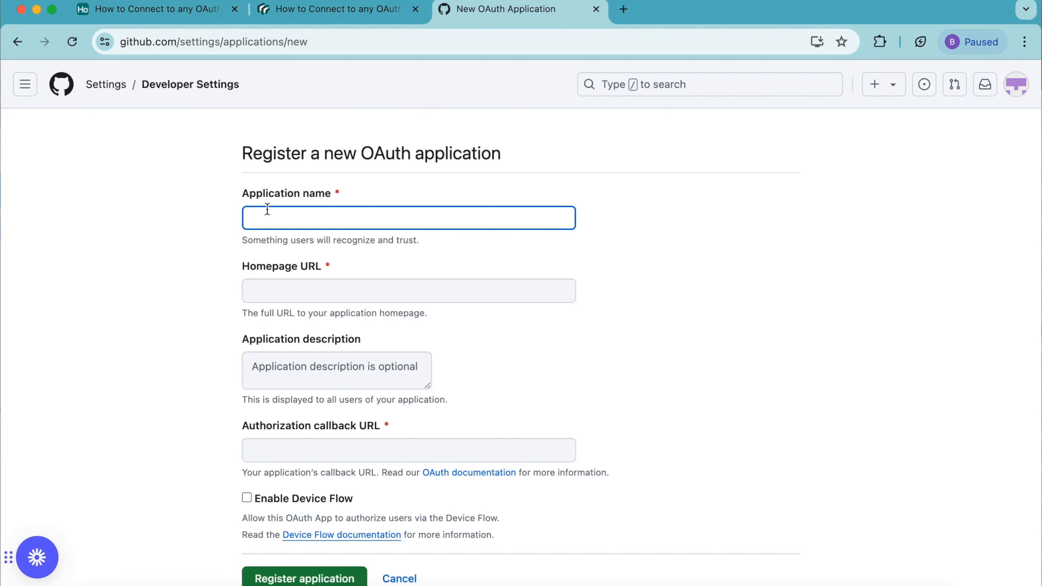
text(Data Fetcher)
click(342, 7)
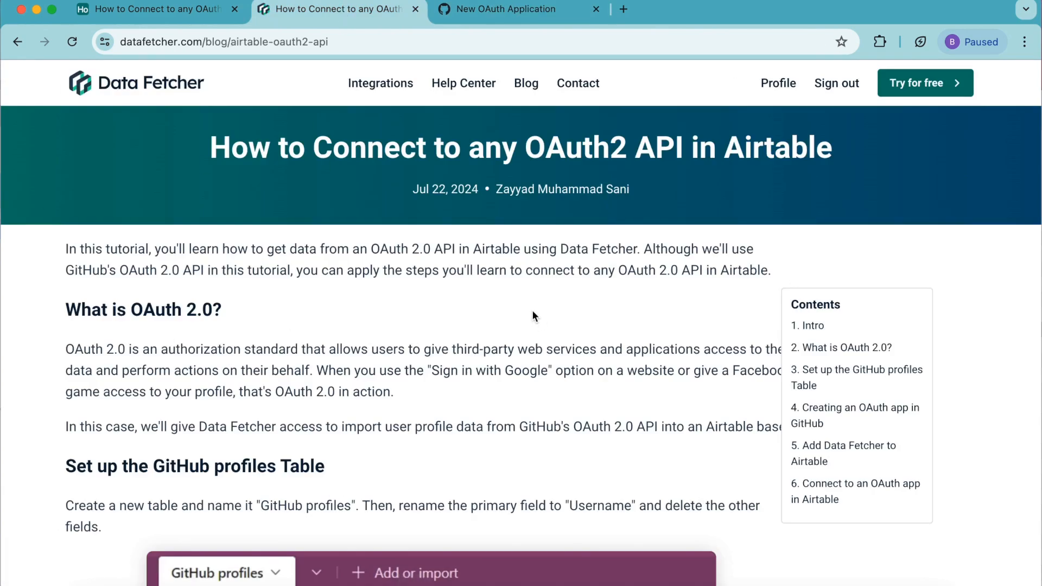
scroll(533, 315, down, 20)
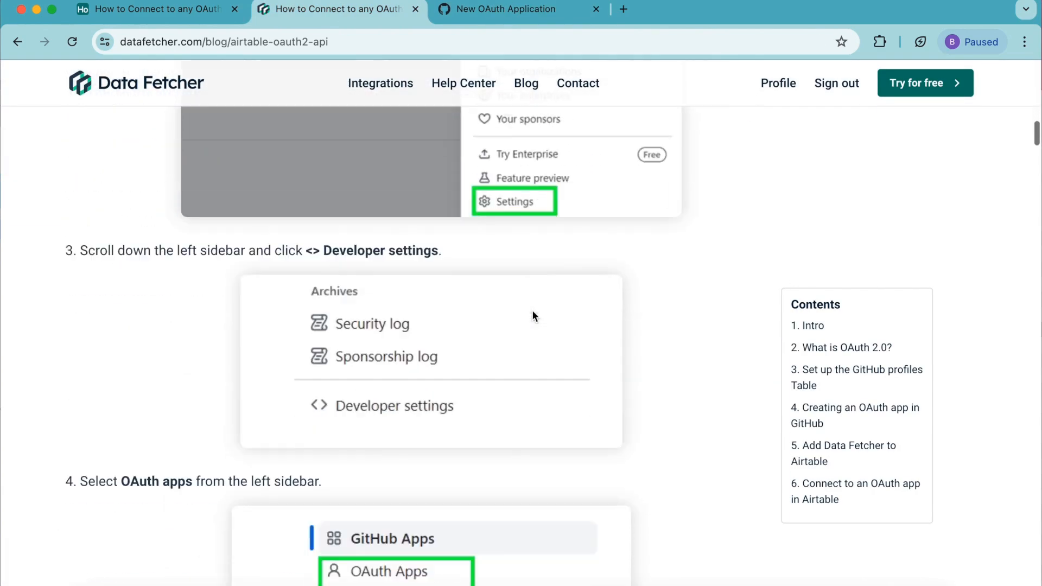
scroll(532, 317, down, 6)
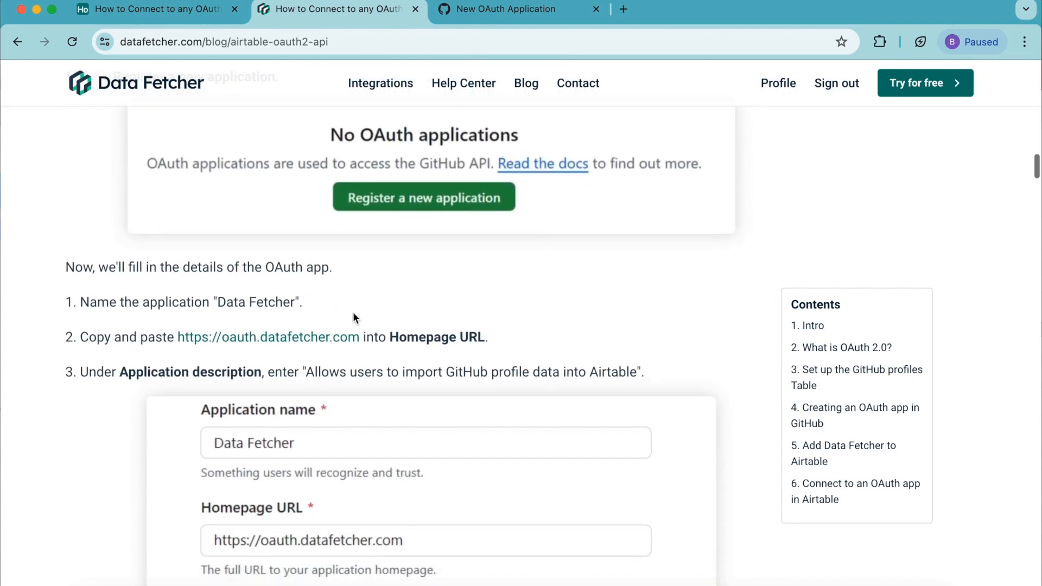
drag(360, 338, 172, 329)
key(super+c)
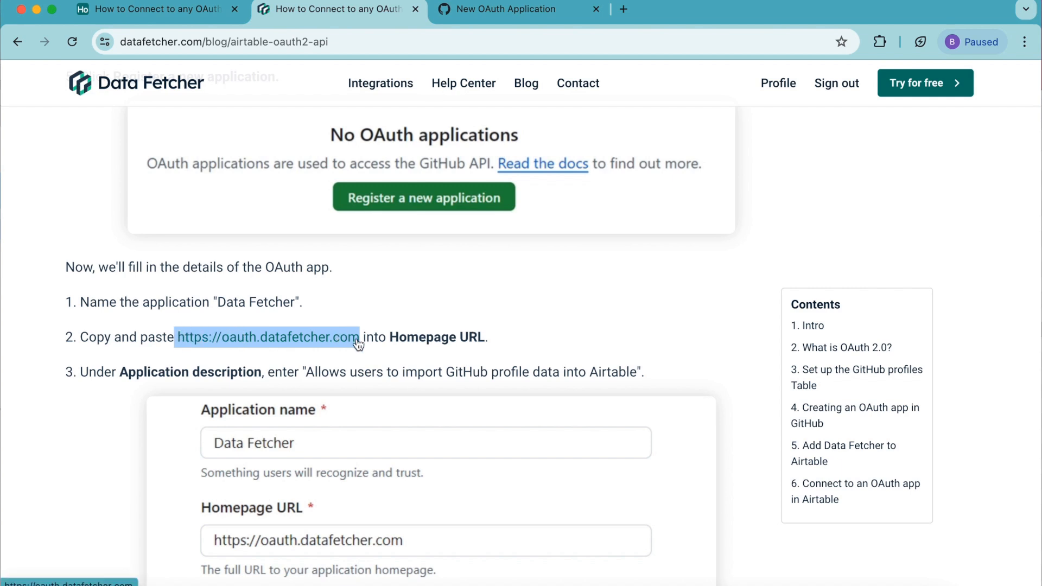
click(505, 10)
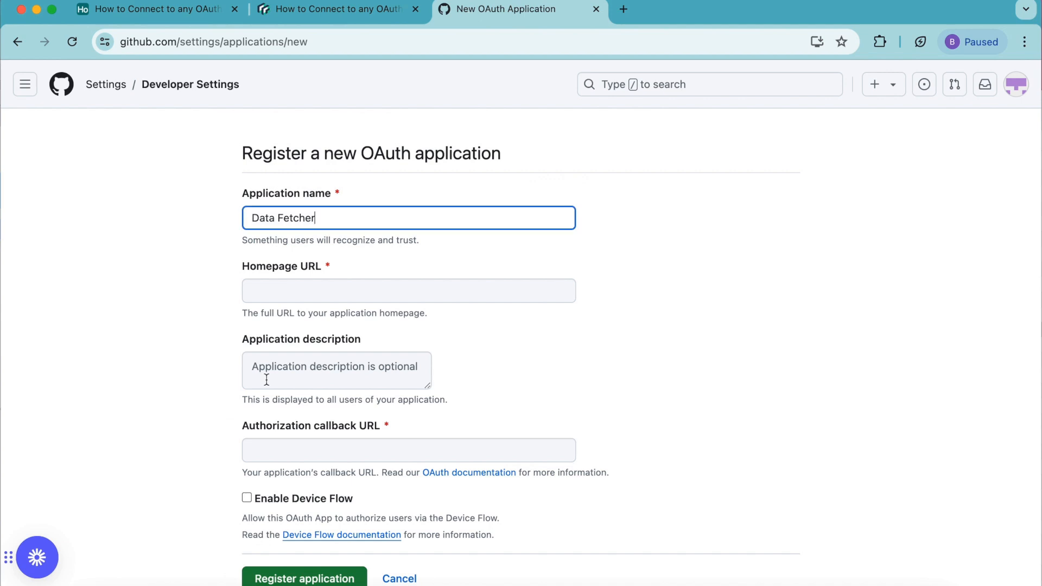
click(281, 296)
key(super+v)
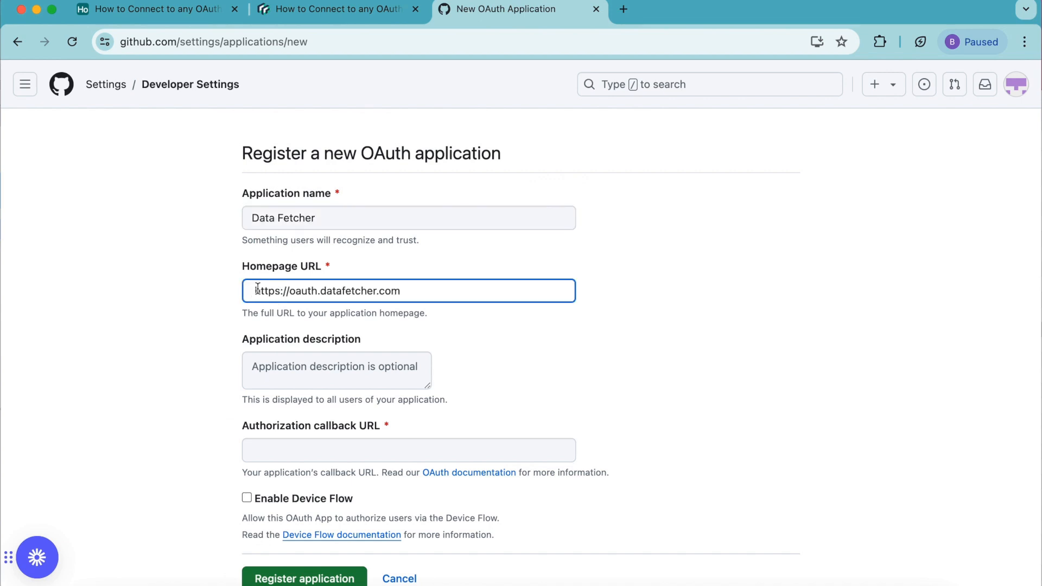
Copy "Allows users to import GitHub profile data into Airtable" from the tutorial article into the application description.
click(296, 367)
click(294, 12)
scroll(307, 331, down, 3)
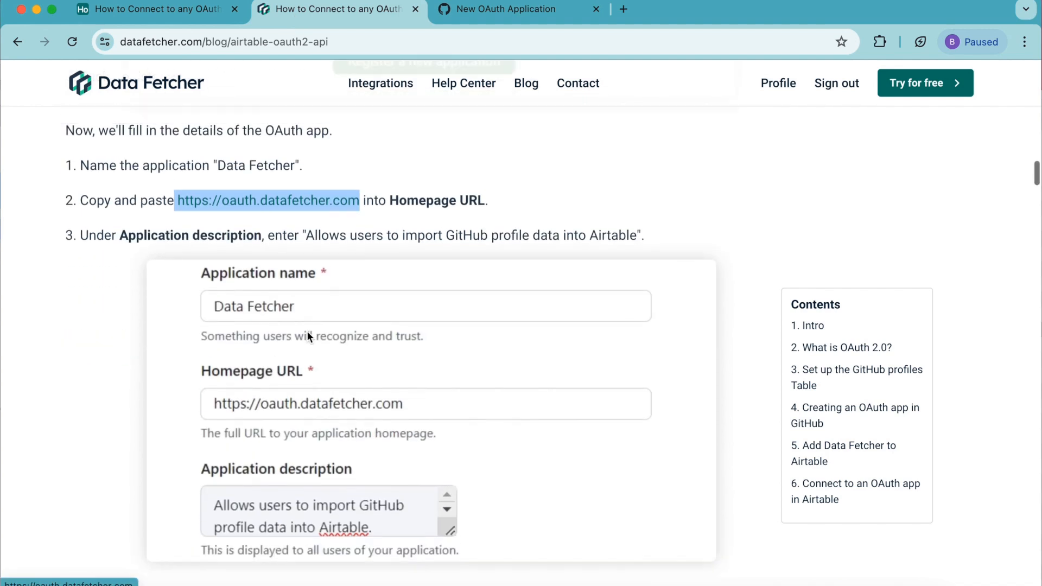
drag(310, 283, 639, 279)
key(super+c)
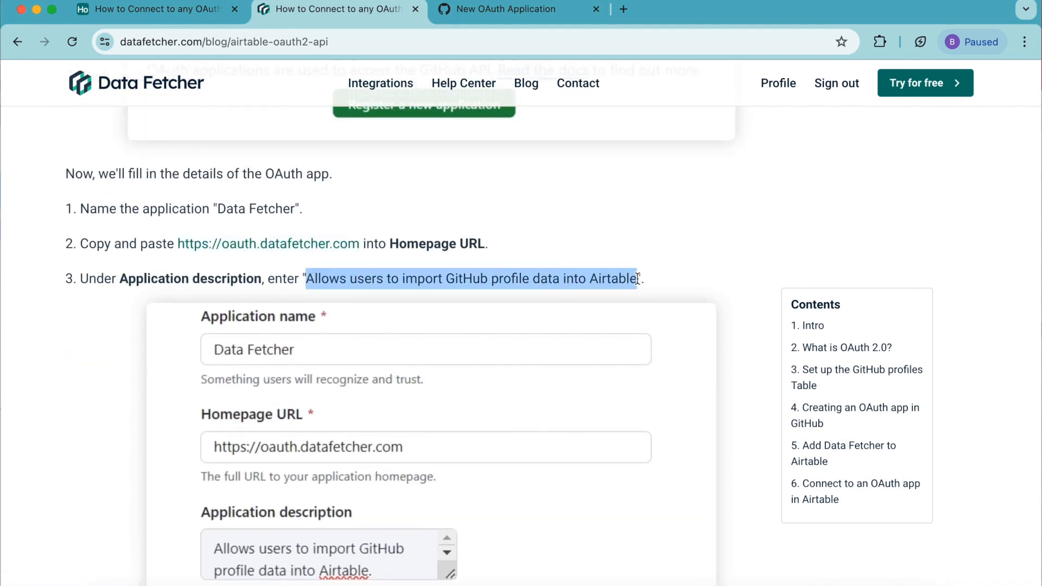
click(500, 8)
key(super+v)
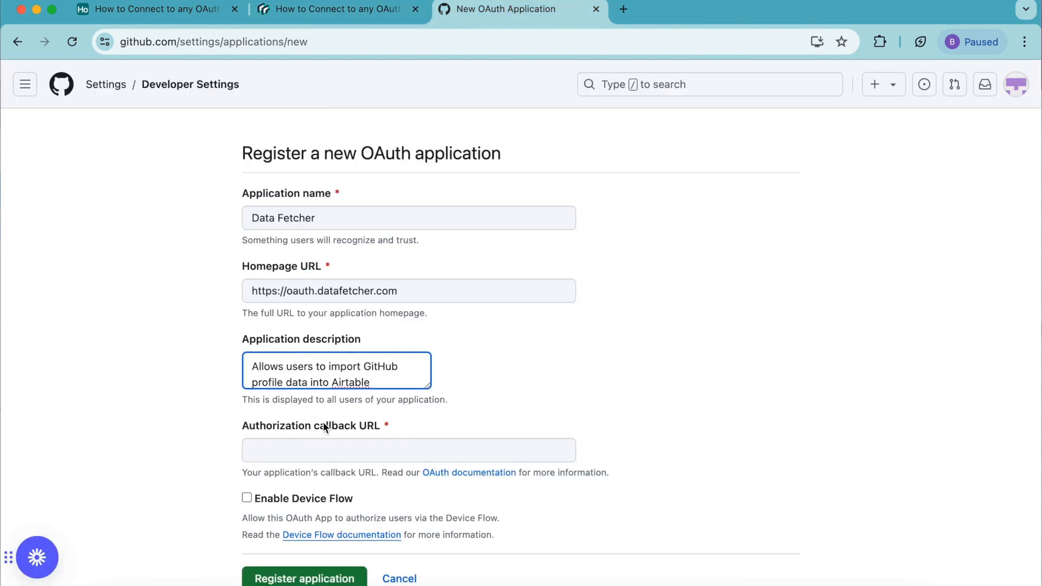
click(320, 9)
scroll(336, 500, down, 4)
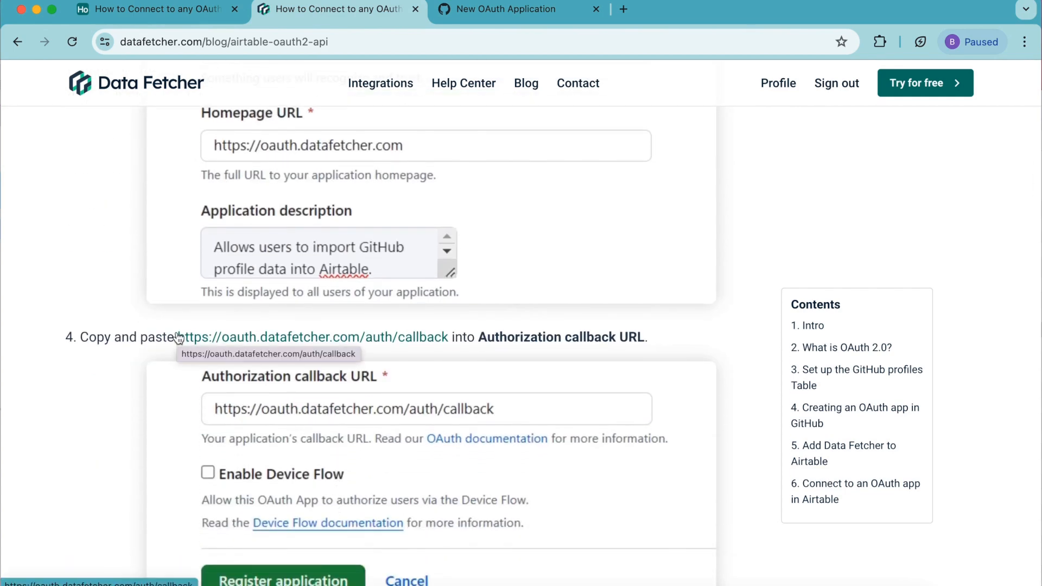
drag(449, 338, 180, 335)
key(super+c)
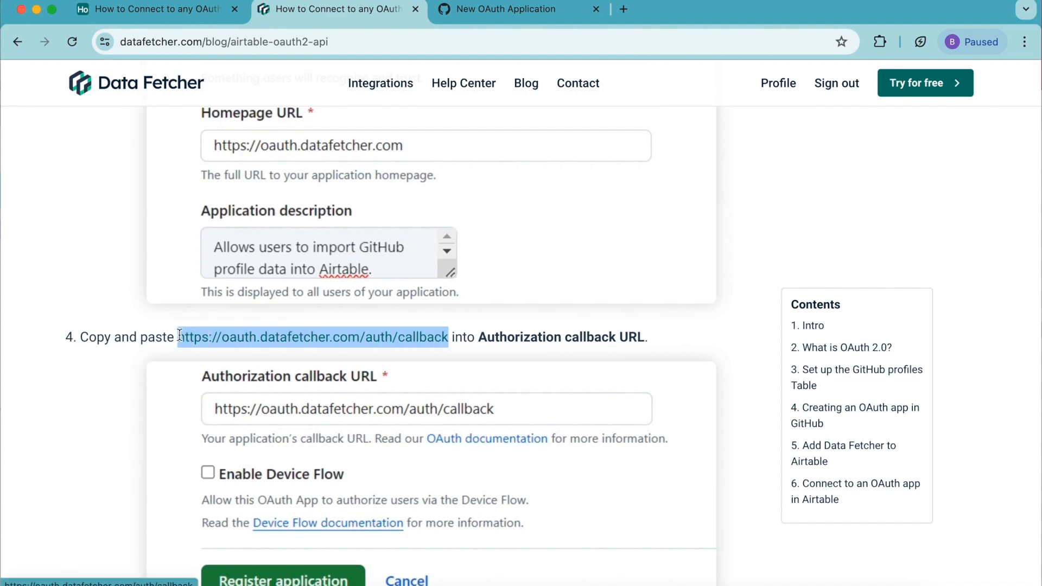
click(497, 12)
click(511, 448)
key(super+v)
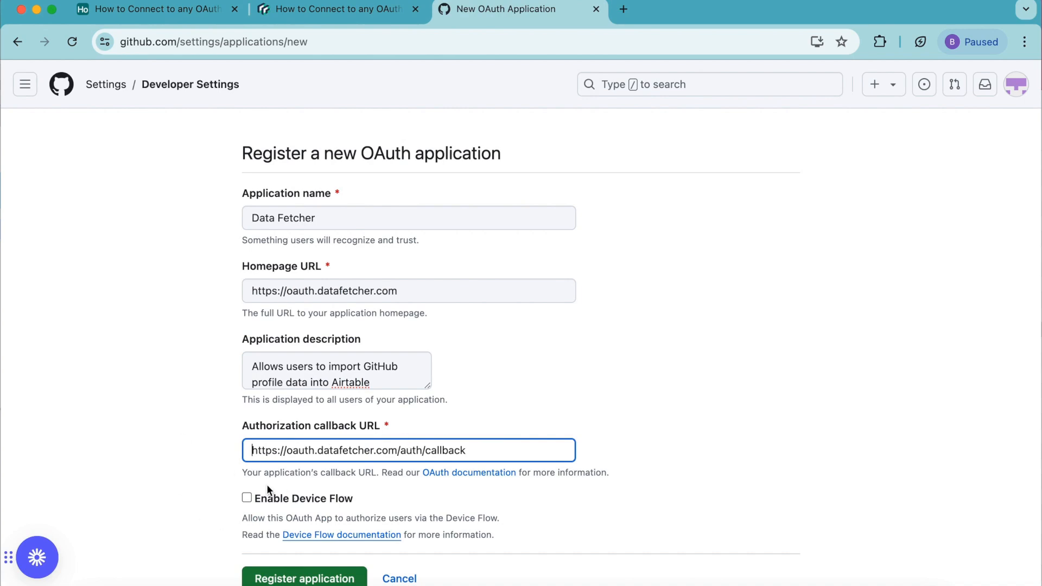
scroll(279, 527, down, 2)
click(282, 535)
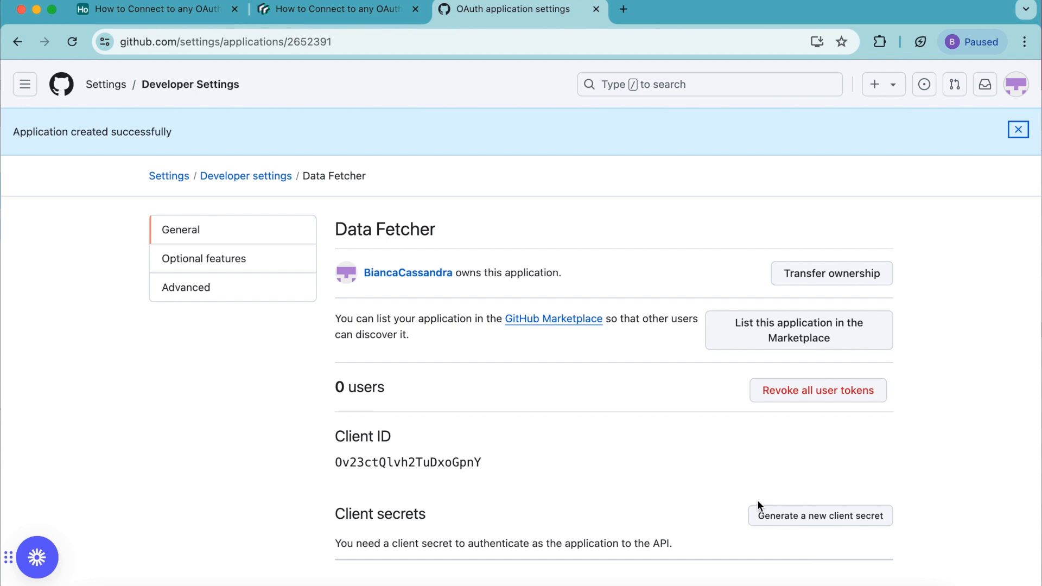
Generate a new client secret for the Data Fetcher OAuth app and copy it.
click(786, 520)
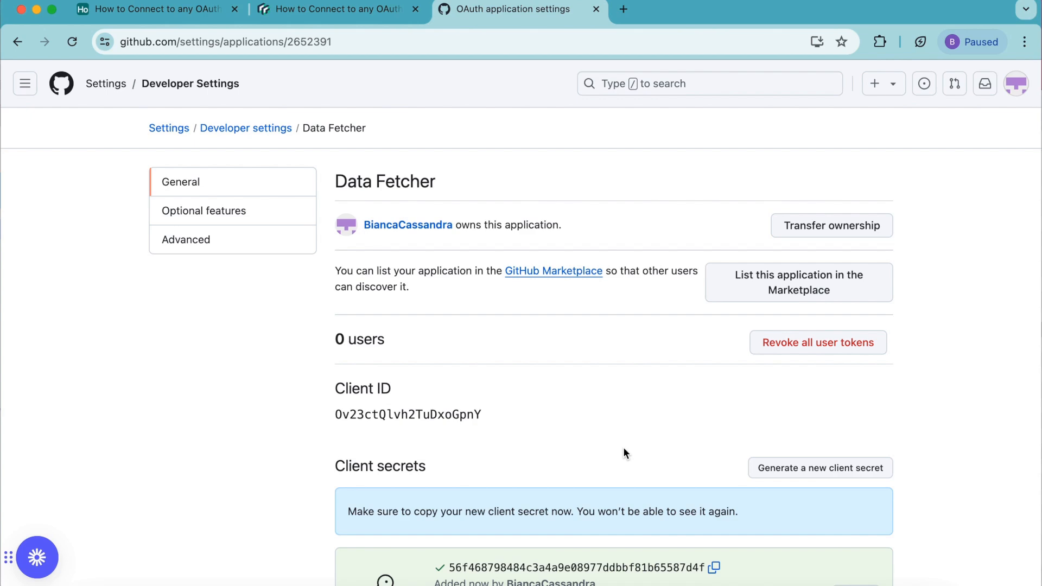
scroll(693, 494, down, 3)
click(713, 485)
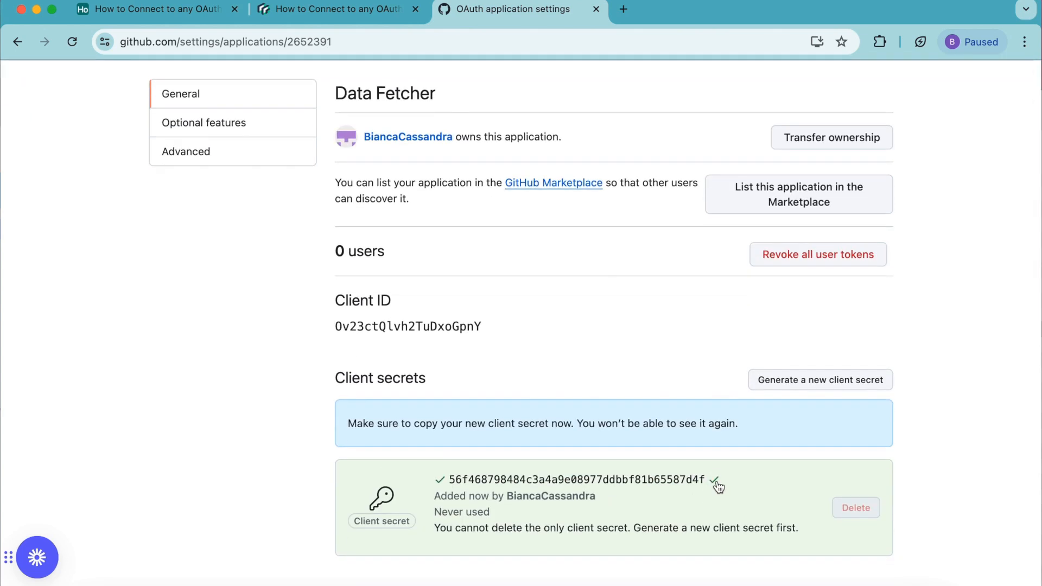
scroll(666, 386, up, 3)
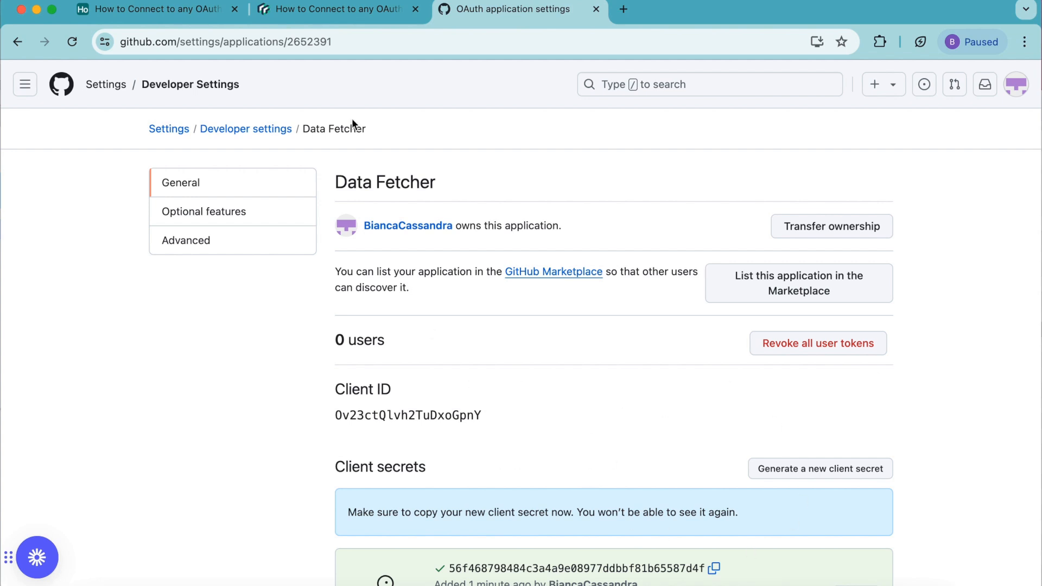
Switch to the Airtable base, add the Data Fetcher extension from the marketplace and sign in to it with Google.
click(168, 10)
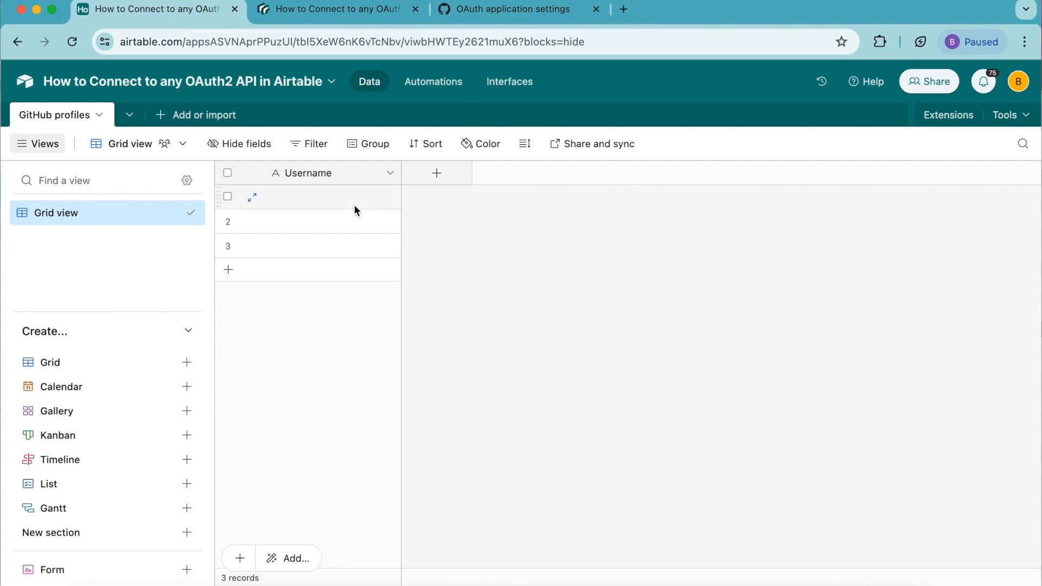
click(937, 116)
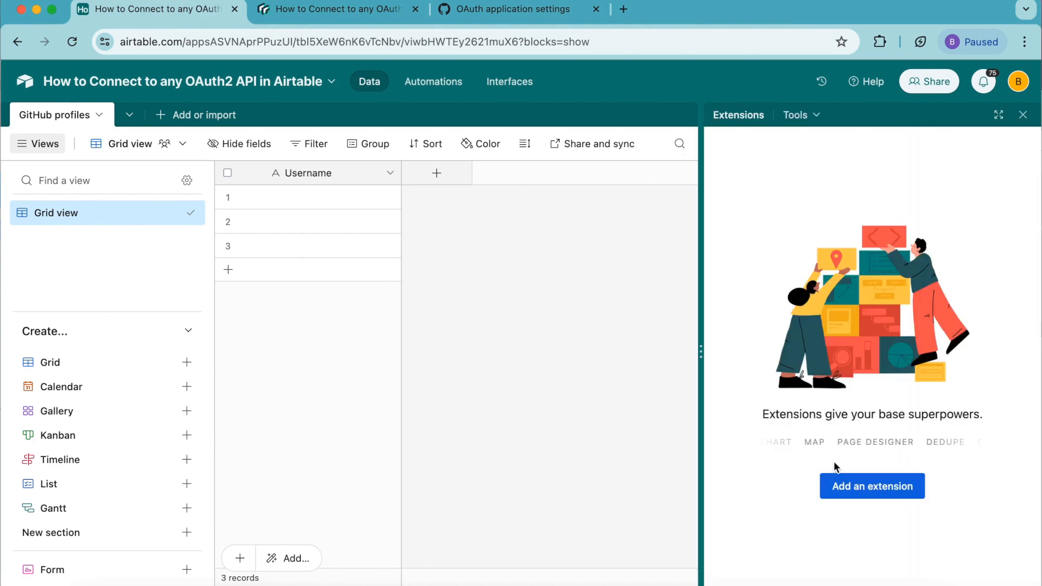
click(839, 493)
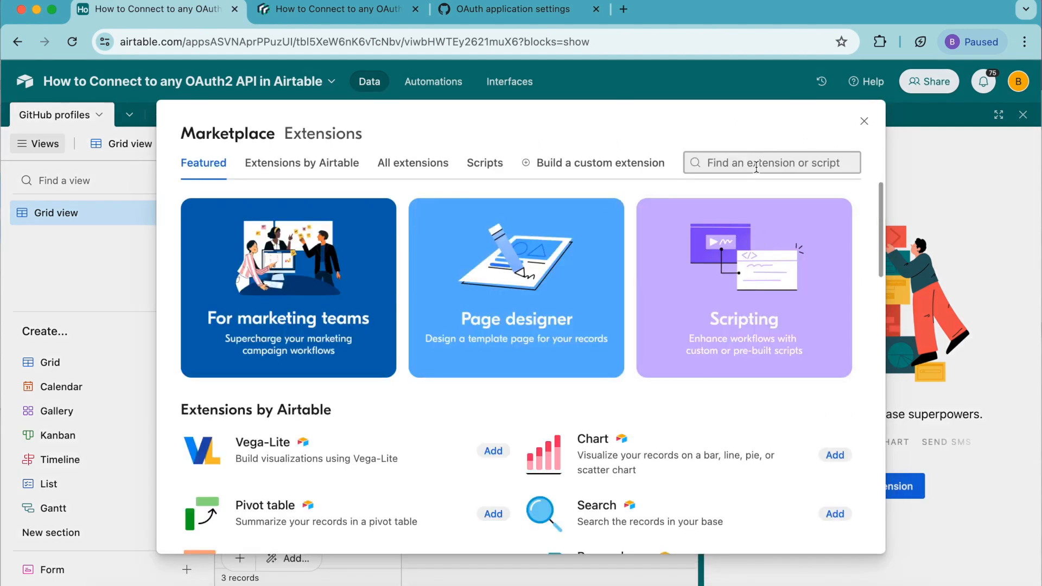
text(data fet)
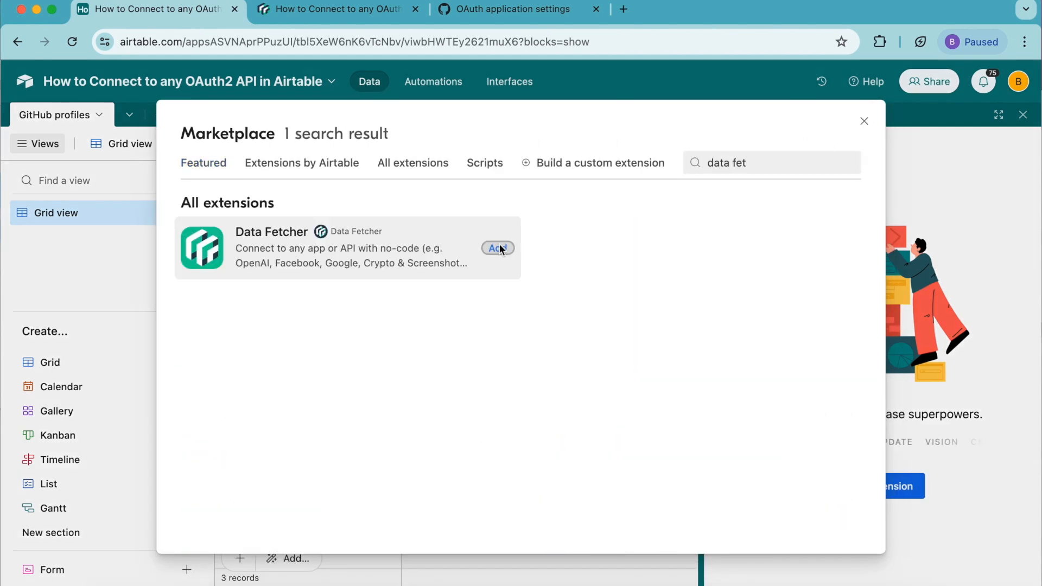
click(496, 246)
click(645, 430)
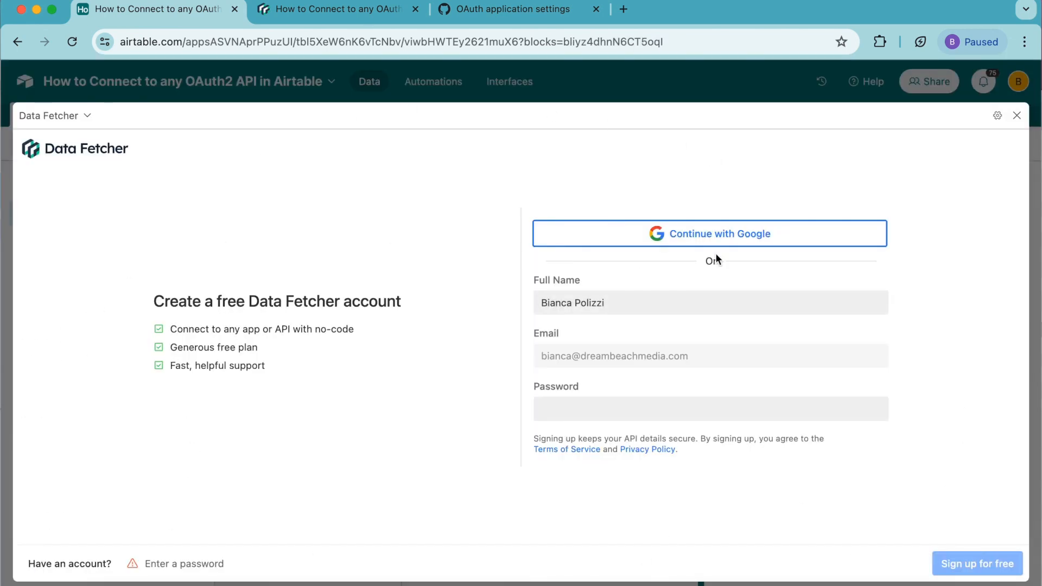
click(738, 242)
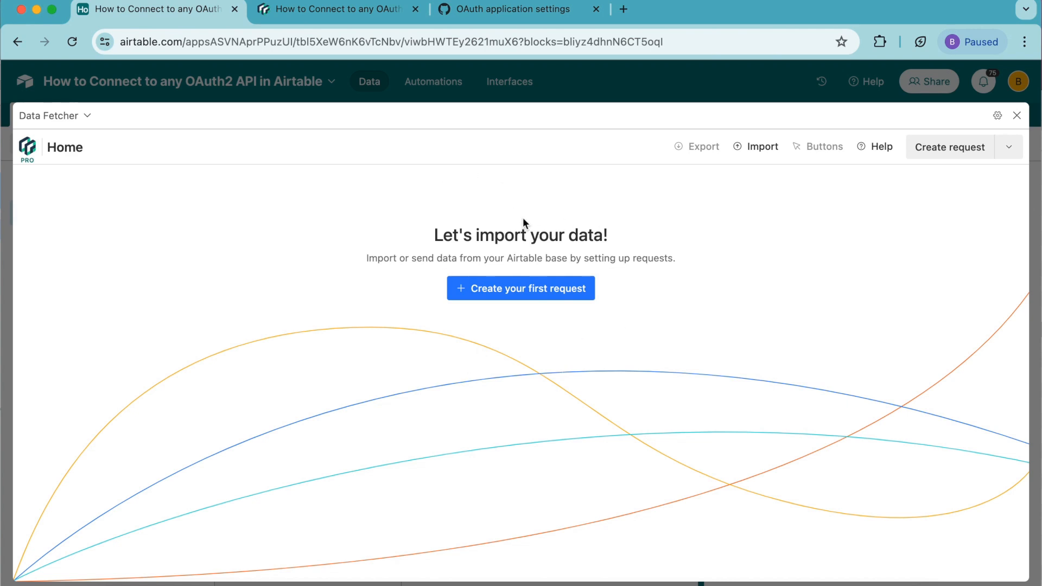
Create a first Data Fetcher request with the Custom application and name it "Fetch Github Profile Data".
click(517, 290)
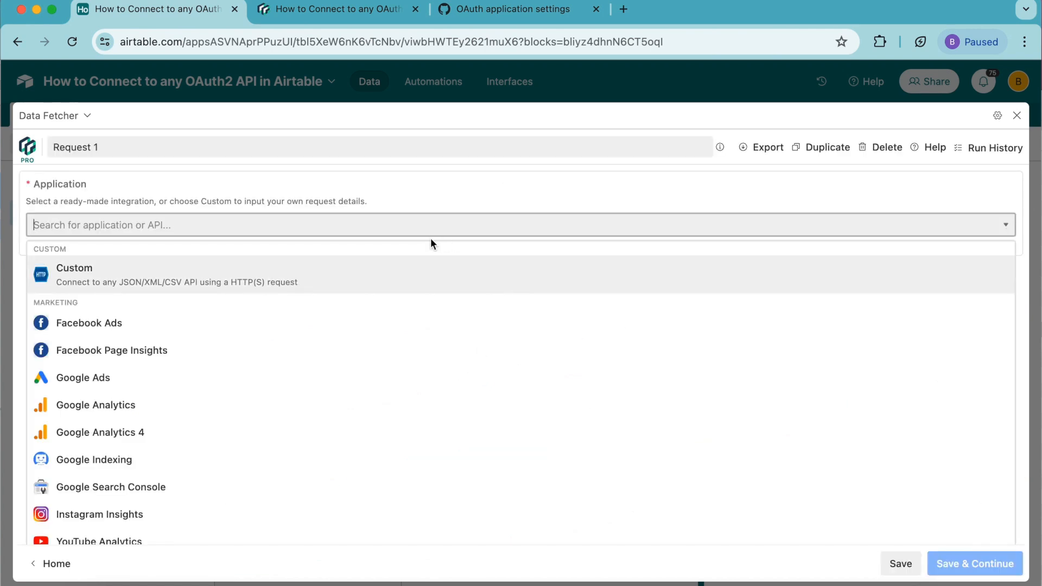
click(87, 263)
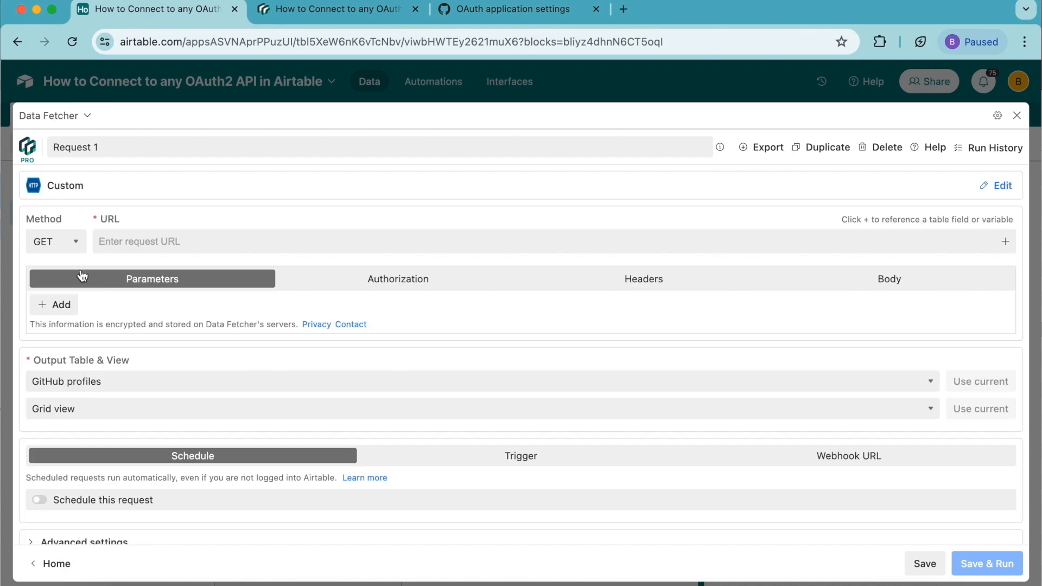
triple_click(107, 145)
text(Fetch Github Profile Data)
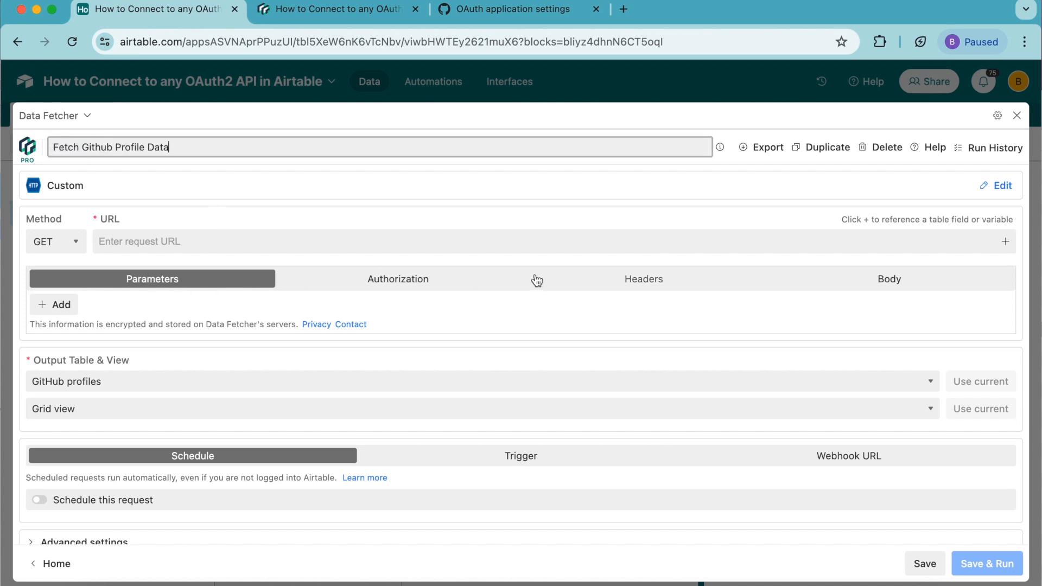
Set the request's authorization type to OAuth.
click(374, 283)
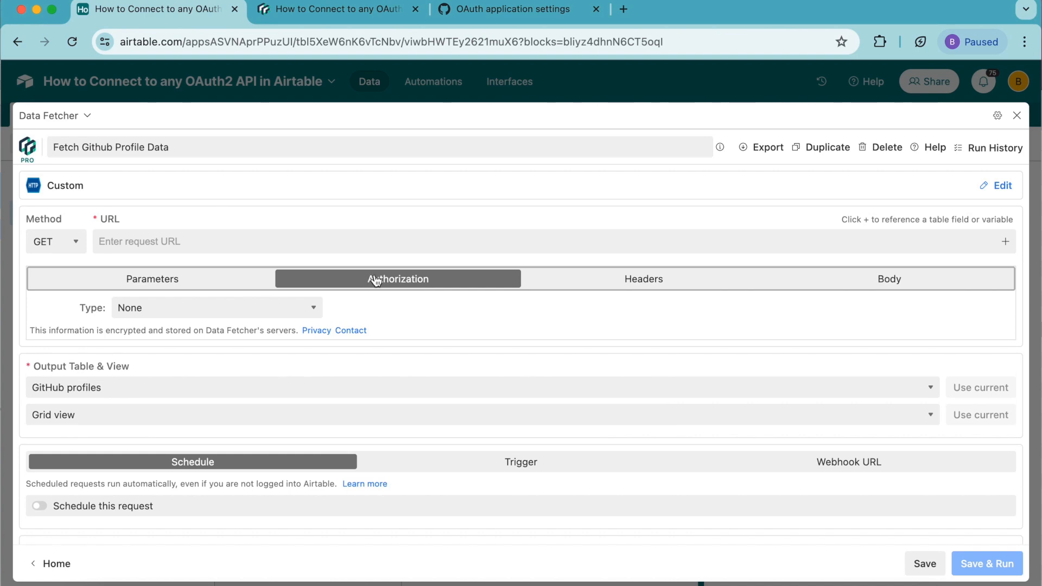
click(272, 313)
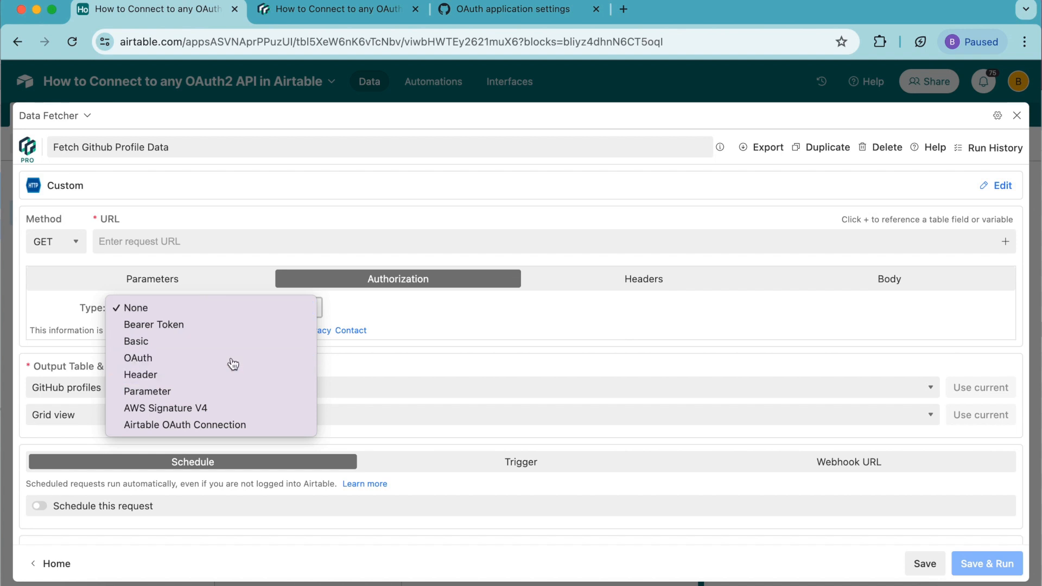
click(233, 359)
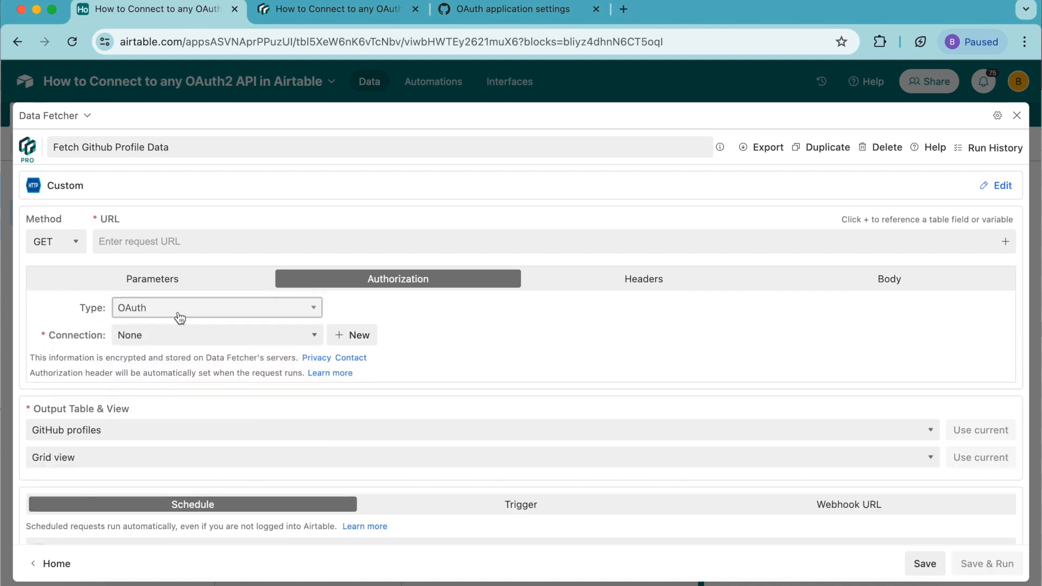
Start a new custom OAuth connection for the request and name it "GitHub".
click(354, 337)
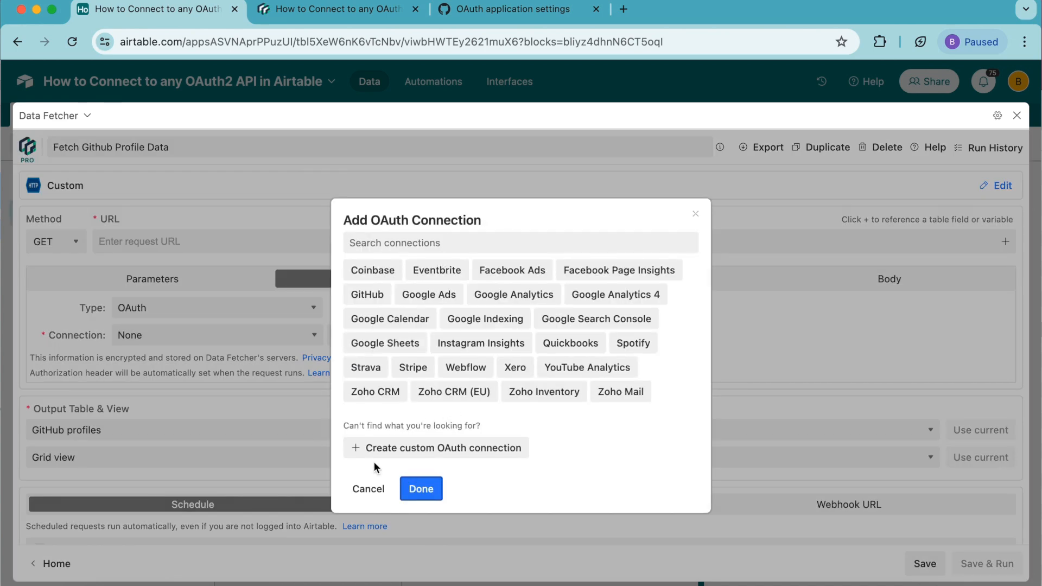
click(453, 451)
text(GitHub)
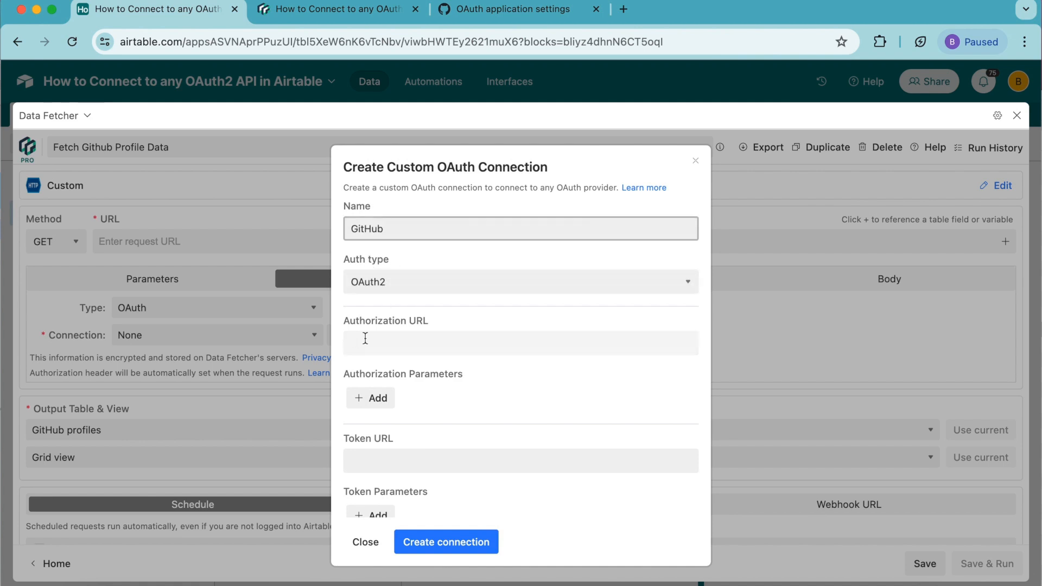
click(443, 345)
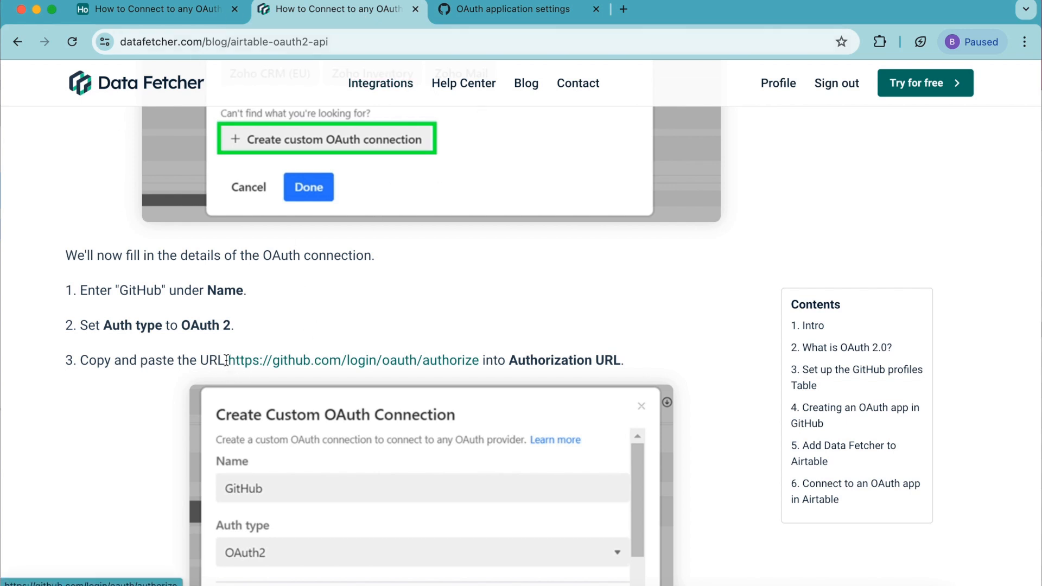
drag(227, 361, 479, 361)
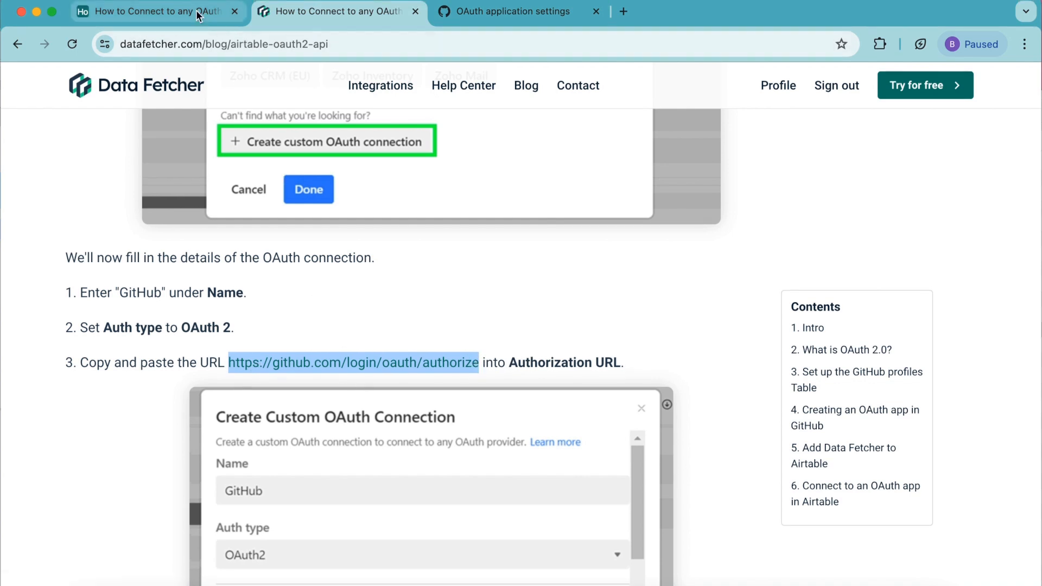
click(155, 11)
click(377, 350)
key(super+v)
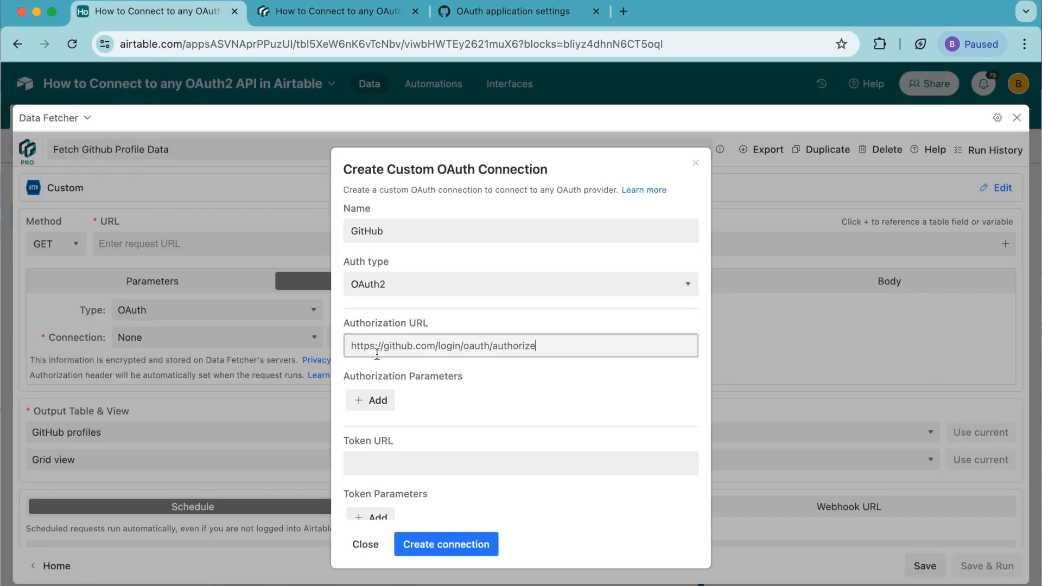
scroll(470, 409, down, 3)
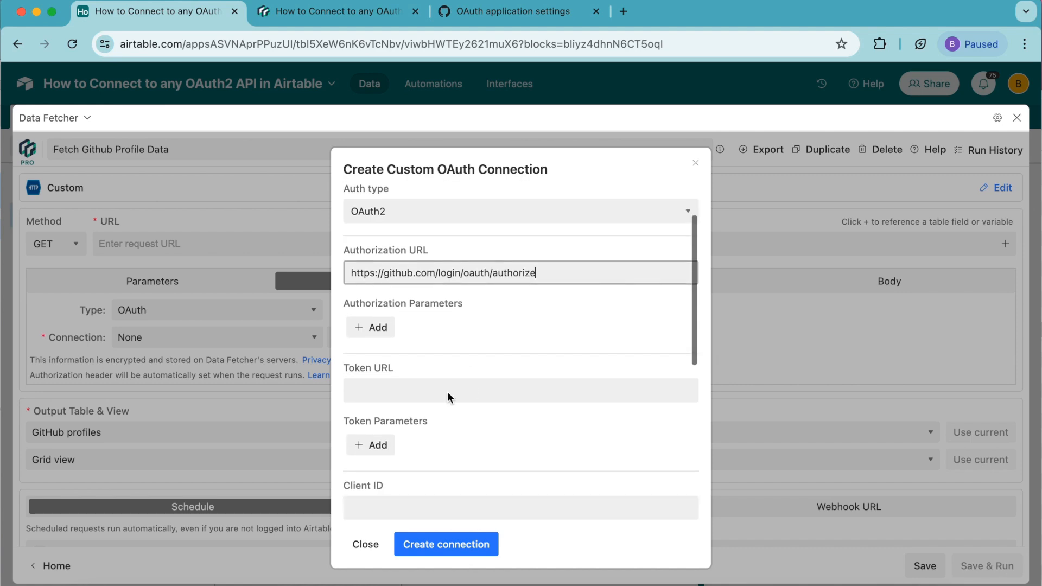
click(337, 12)
scroll(306, 223, down, 5)
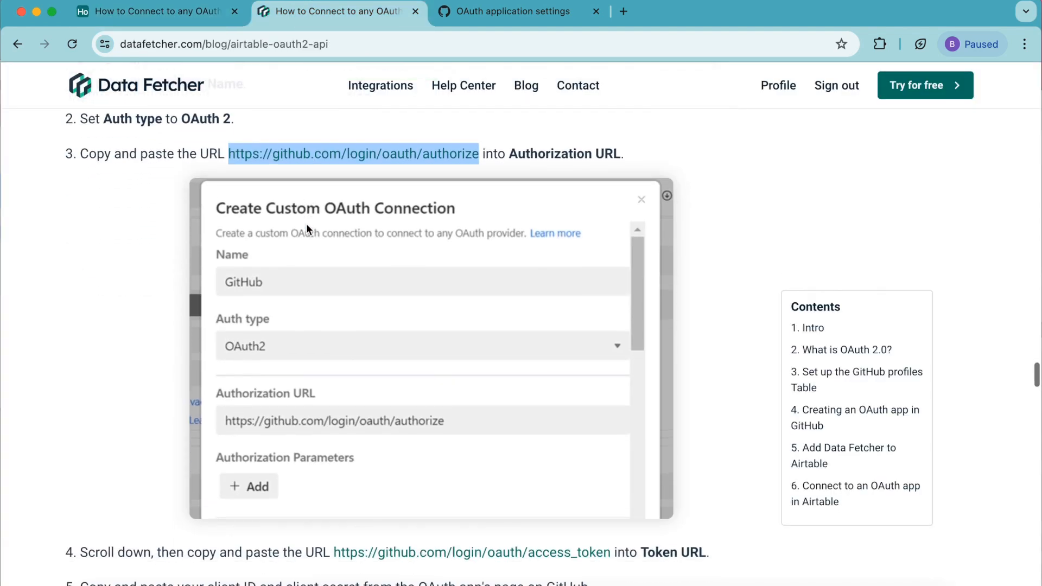
drag(334, 401, 611, 401)
key(super+c)
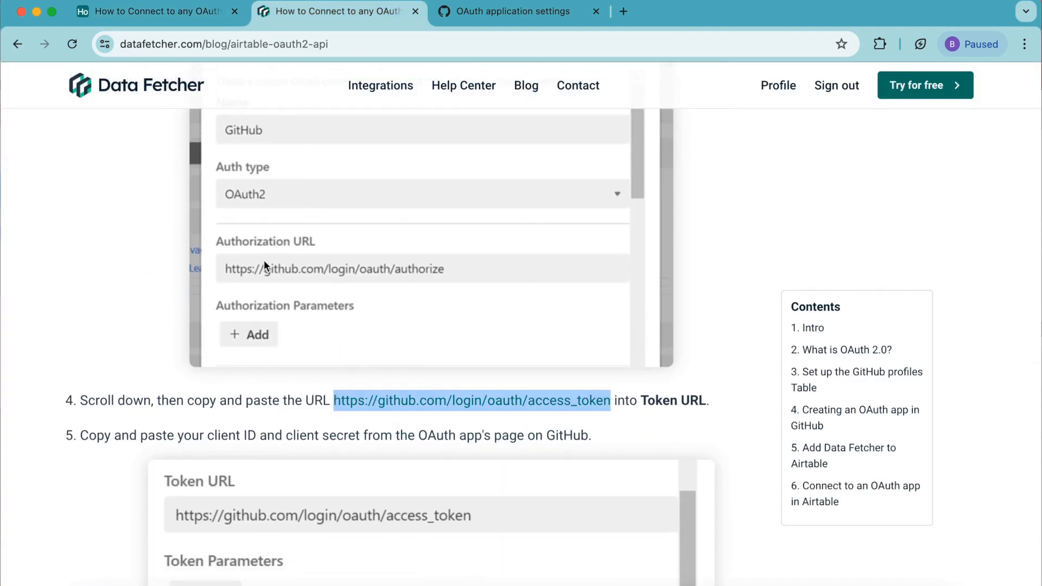
click(163, 12)
click(370, 390)
key(super+v)
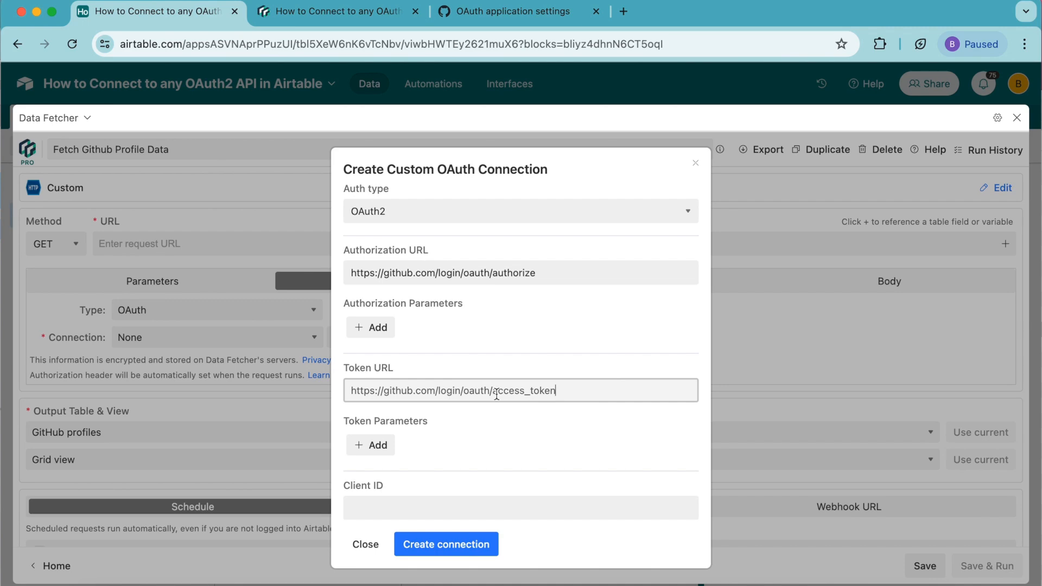
Copy the client ID from the GitHub OAuth app page and enter it in the connection's Client ID.
scroll(497, 394, up, 2)
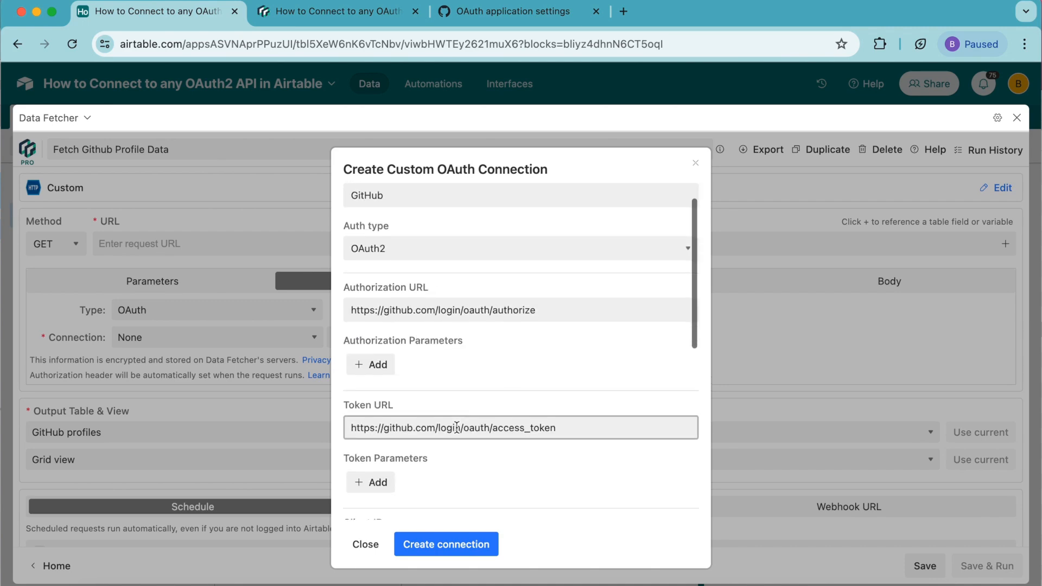
scroll(456, 412, down, 5)
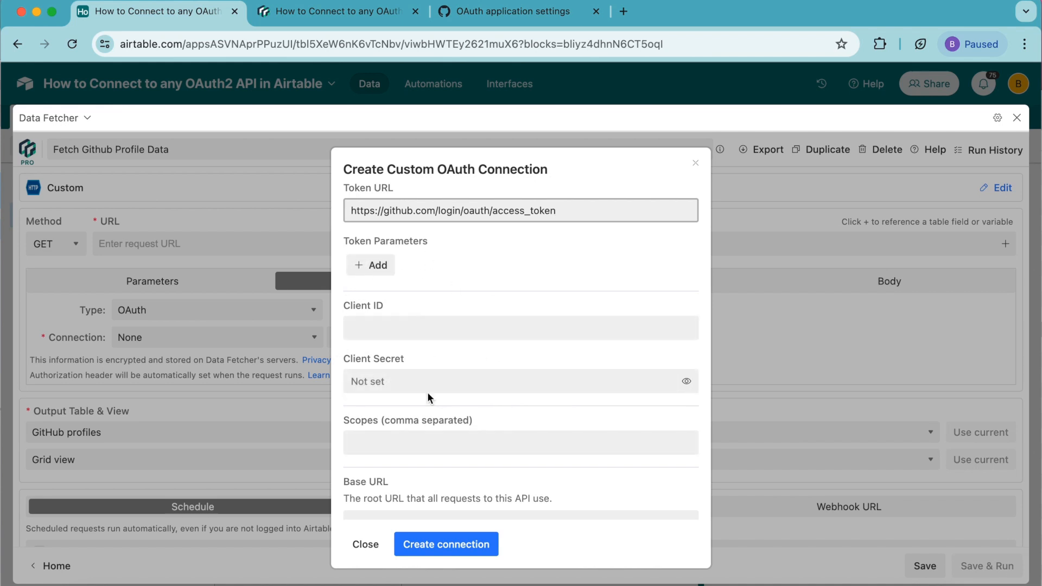
click(511, 11)
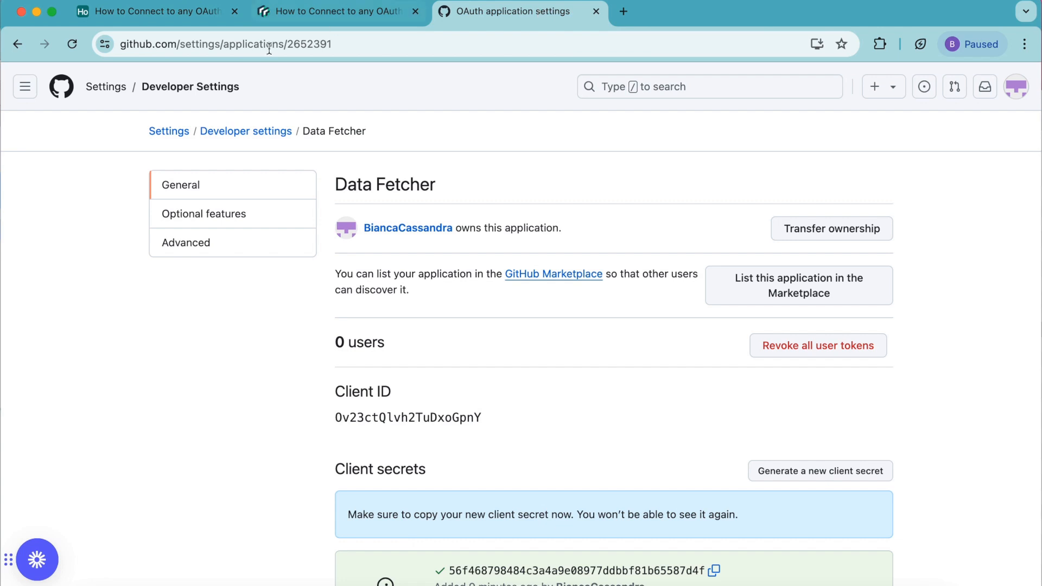
drag(331, 416, 510, 418)
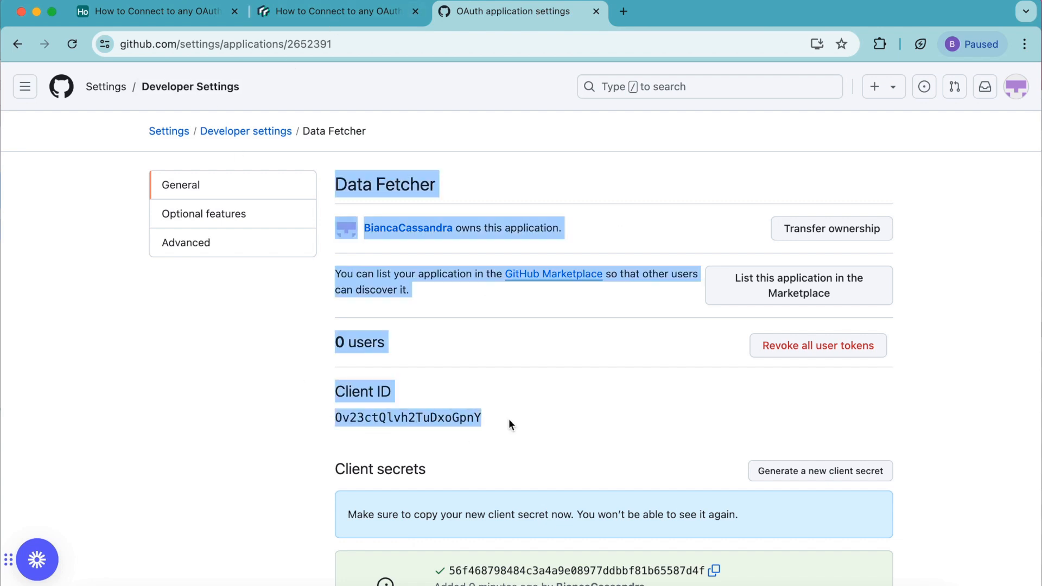
double_click(496, 416)
click(174, 11)
click(419, 329)
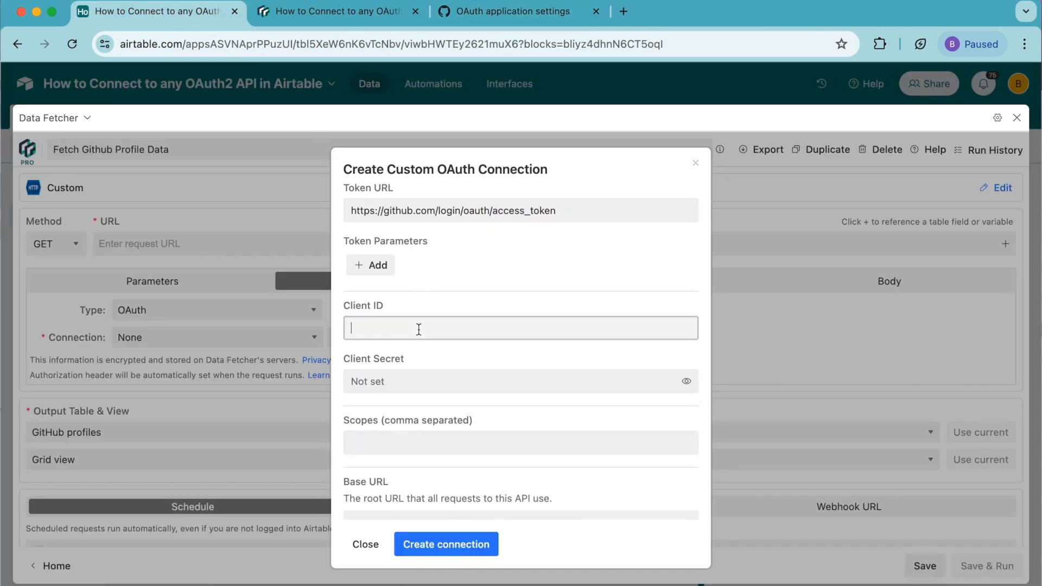
Copy the client secret from the GitHub OAuth app page and enter it in the connection's Client Secret.
click(510, 11)
scroll(828, 524, down, 1)
click(716, 542)
key(super+1)
key(super+v)
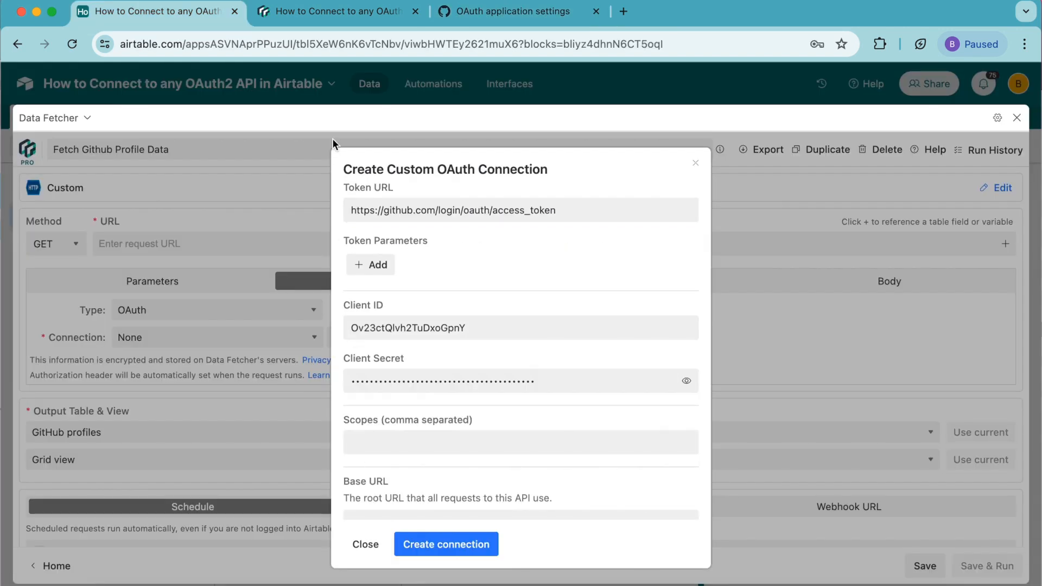
Copy "user,repo_deployment" from the Data Fetcher guide and enter it as the connection's scopes.
click(320, 17)
scroll(348, 350, down, 7)
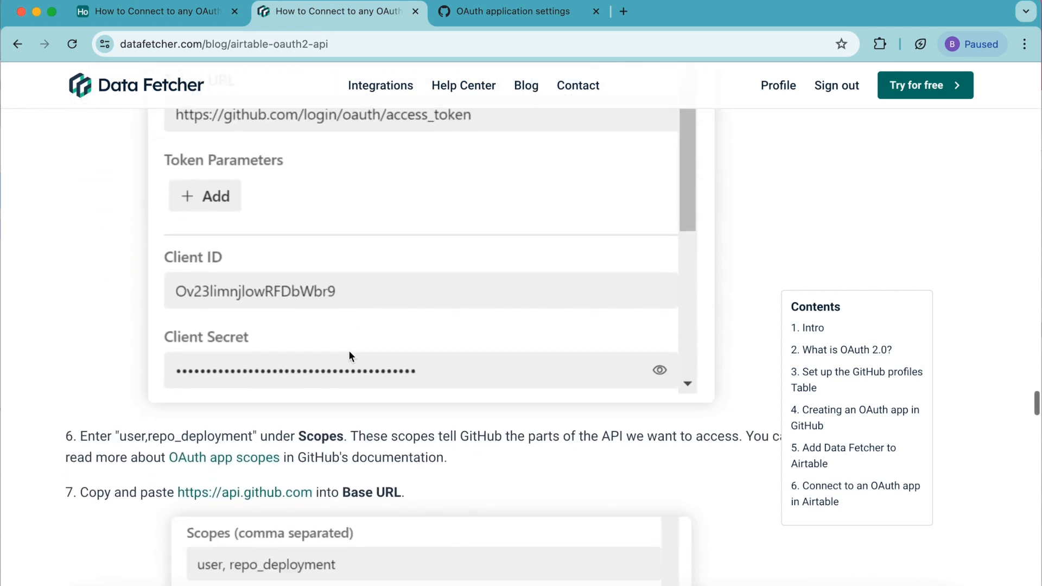
scroll(349, 355, down, 2)
drag(119, 365, 253, 357)
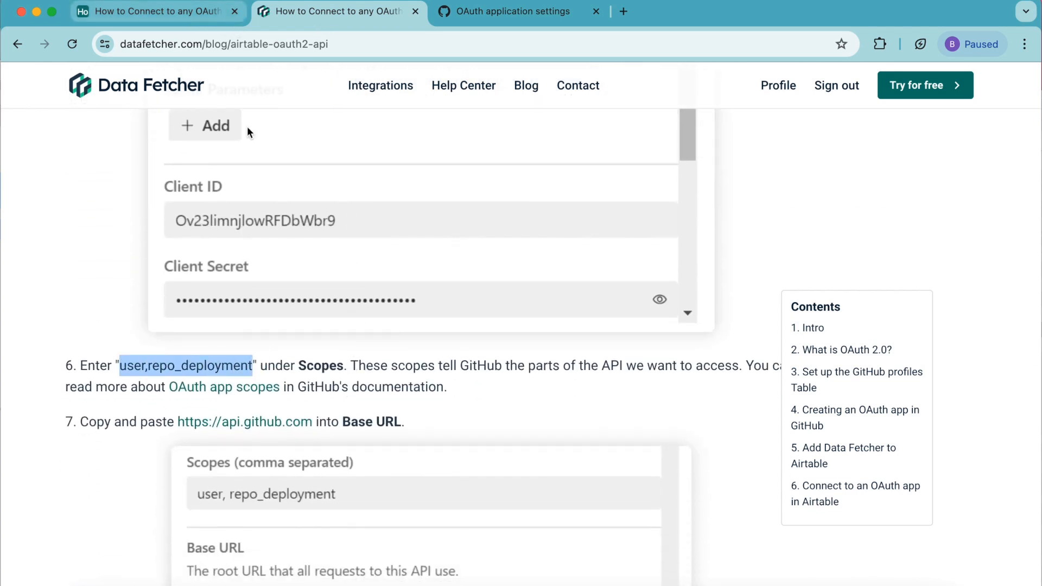
click(157, 11)
click(412, 442)
key(super+v)
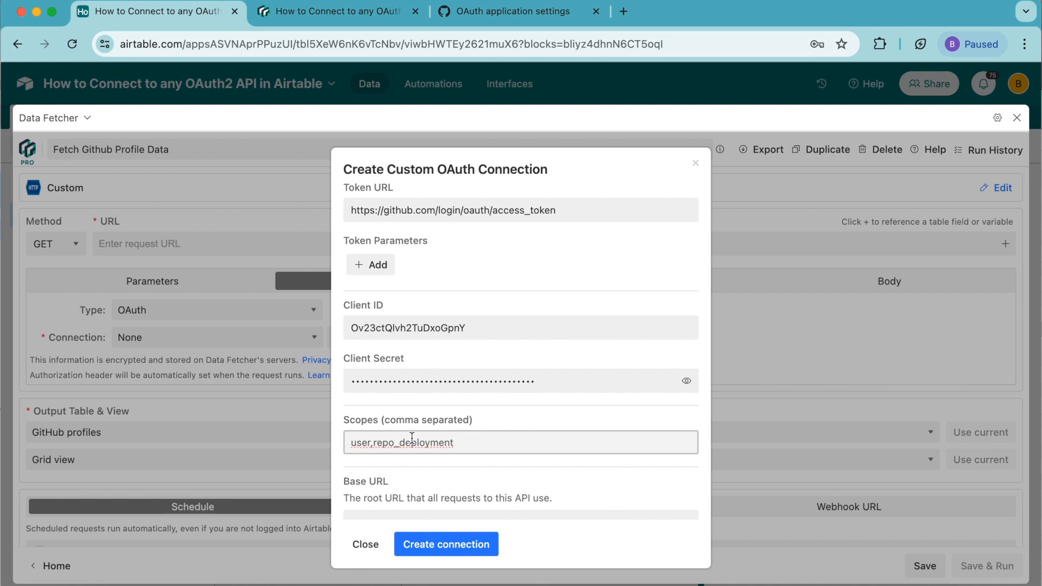
Check the scopes instruction in the guide and adjust the connection's scopes to "user, repo_deployment".
click(337, 11)
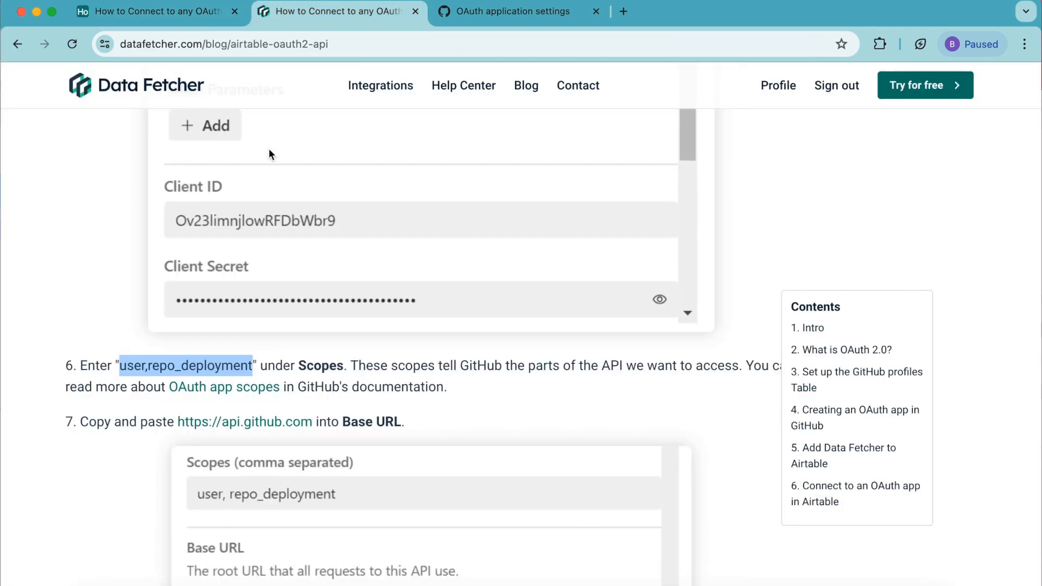
scroll(267, 345, down, 2)
click(148, 332)
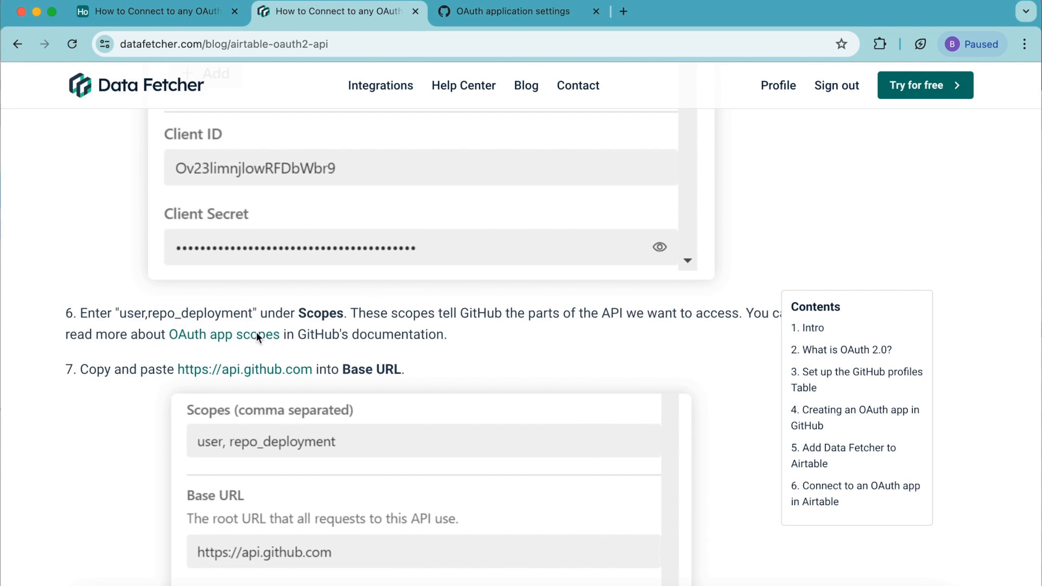
drag(132, 335, 375, 334)
click(70, 392)
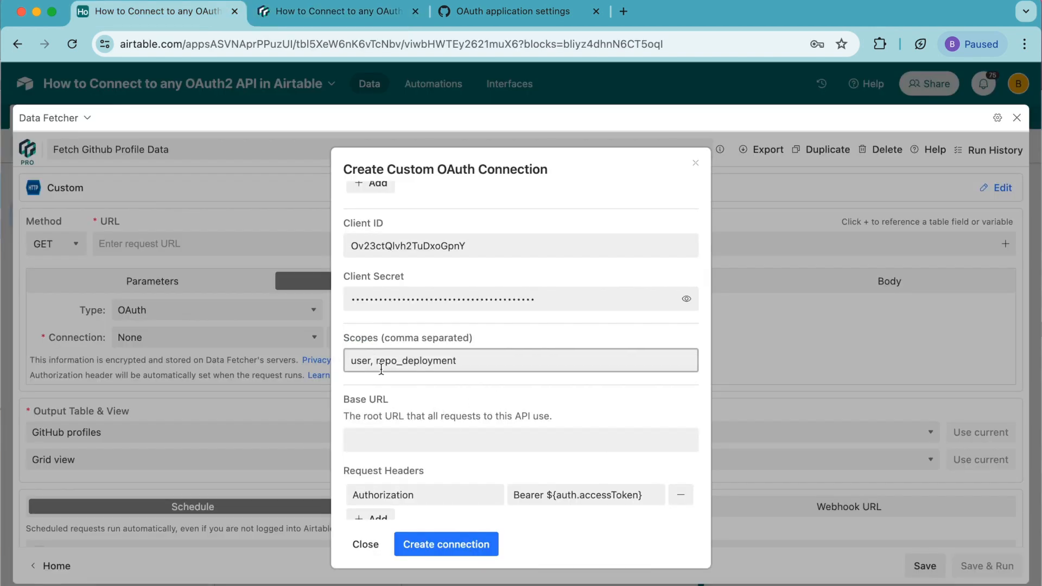
click(374, 20)
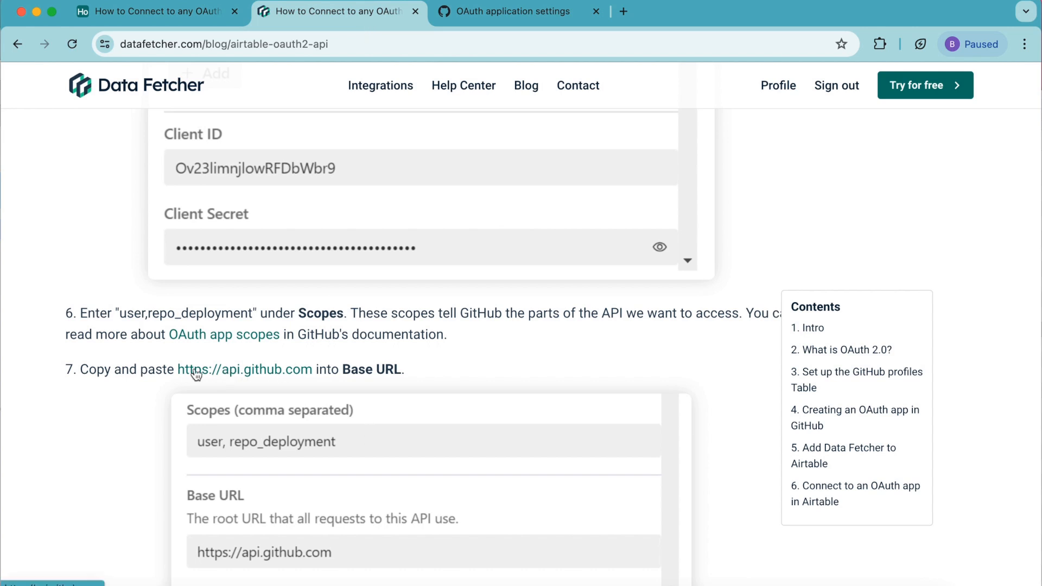
drag(313, 371, 178, 371)
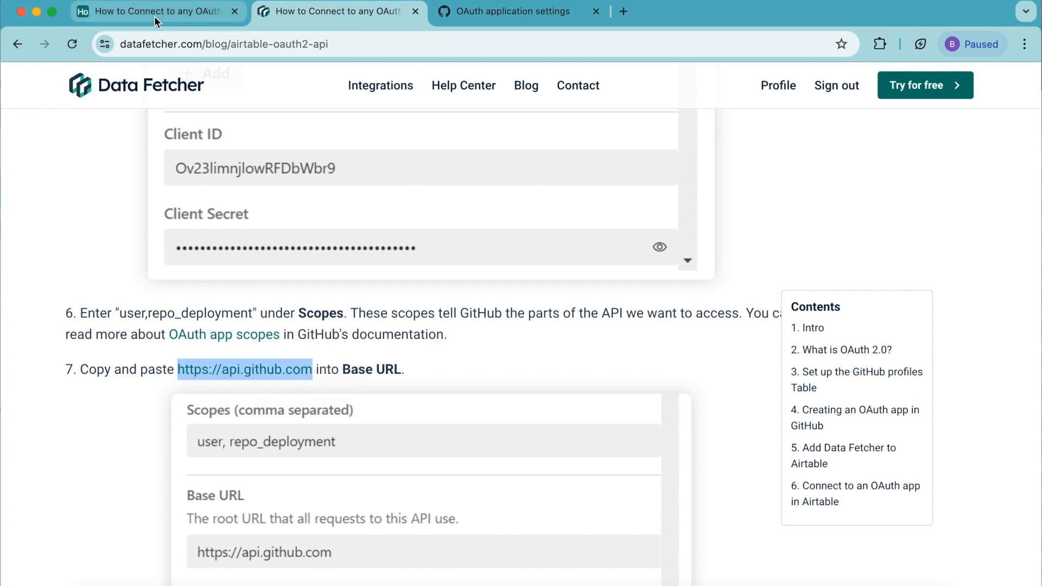
click(155, 16)
click(395, 440)
key(super+v)
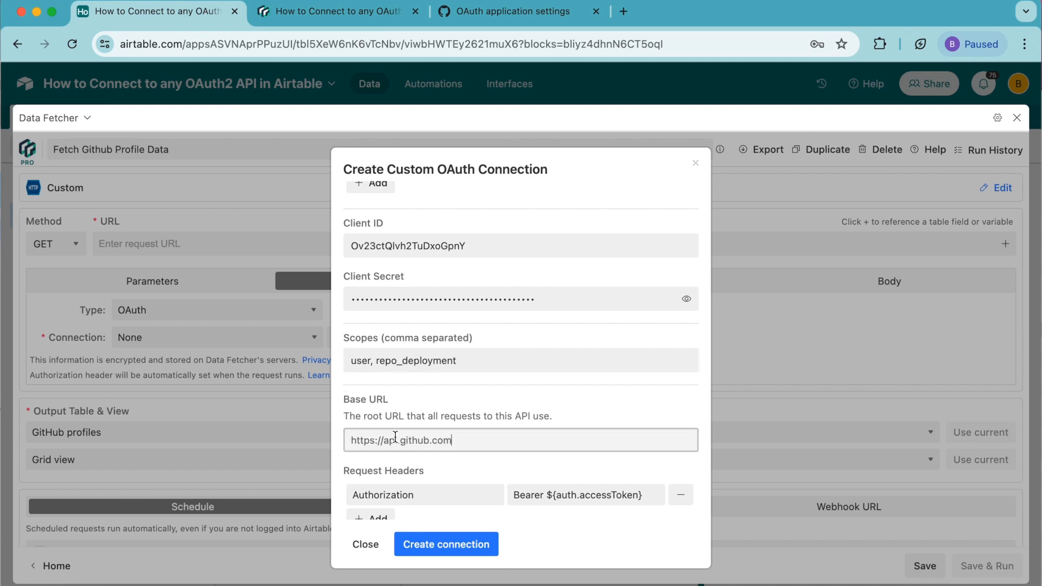
Create the GitHub connection and authorize Data Fetcher to access the GitHub account.
scroll(446, 478, down, 2)
click(477, 545)
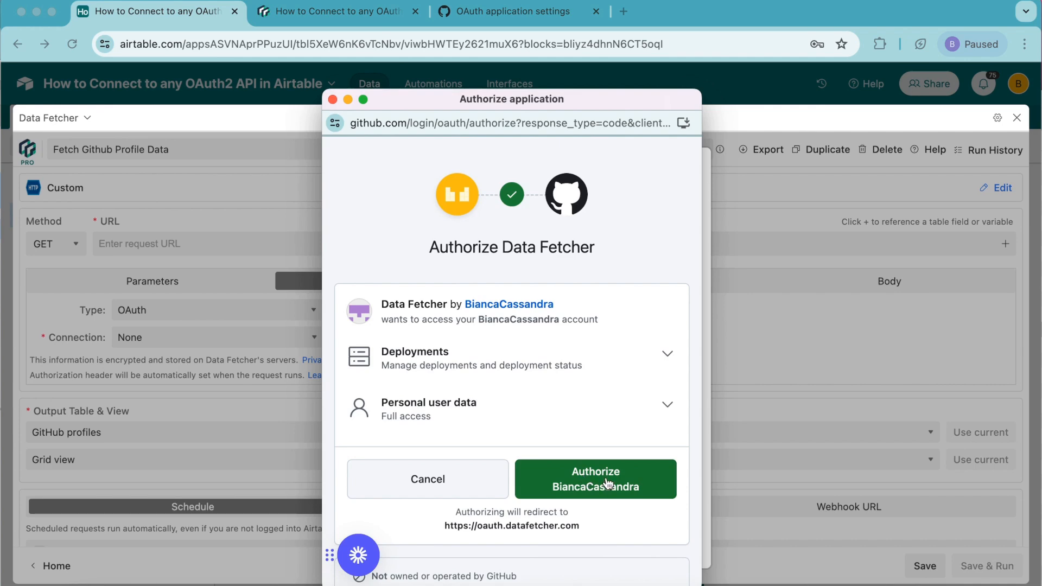
click(607, 483)
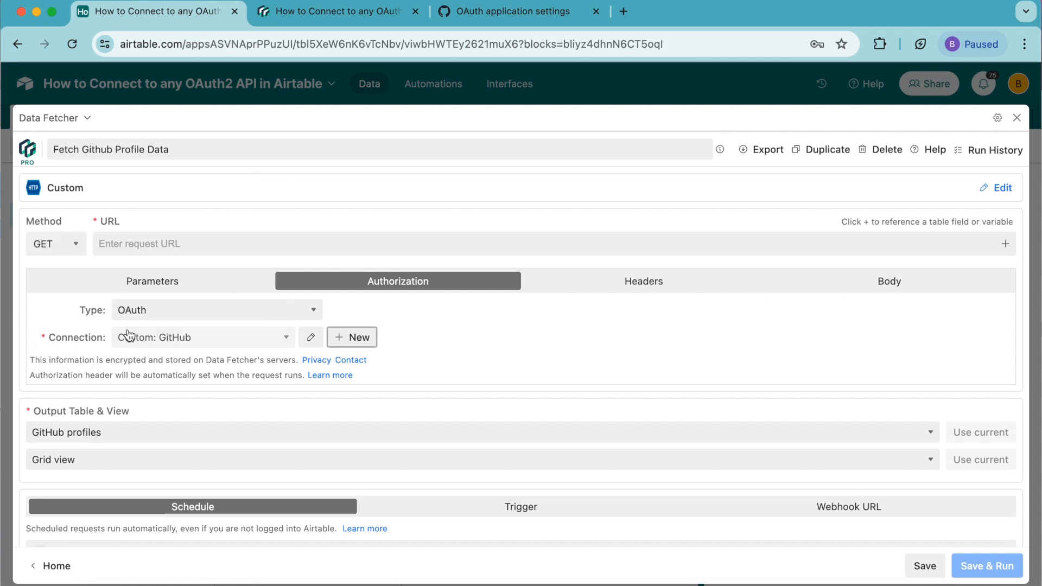
click(130, 243)
key(super+v)
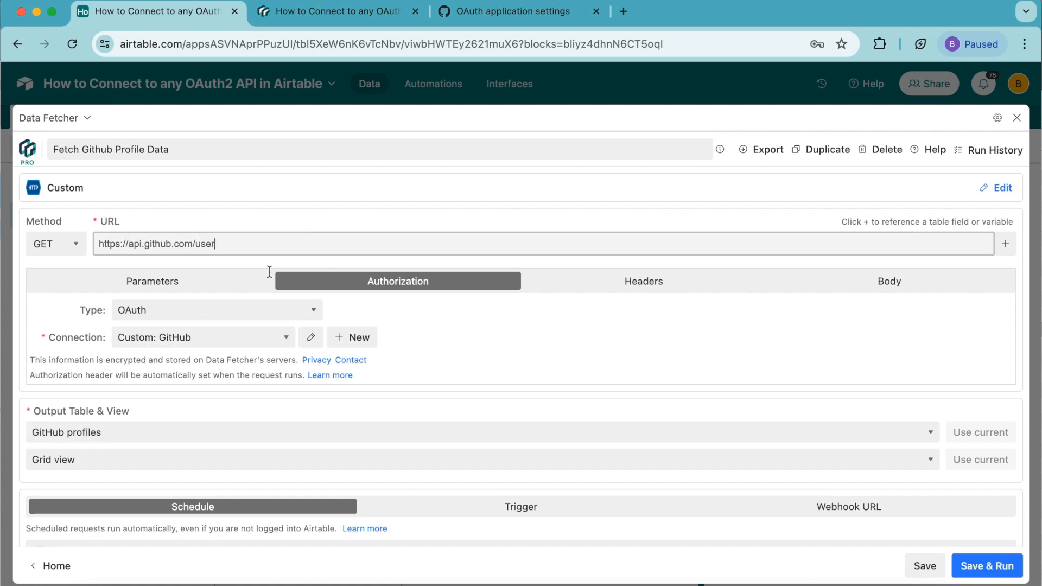
click(630, 281)
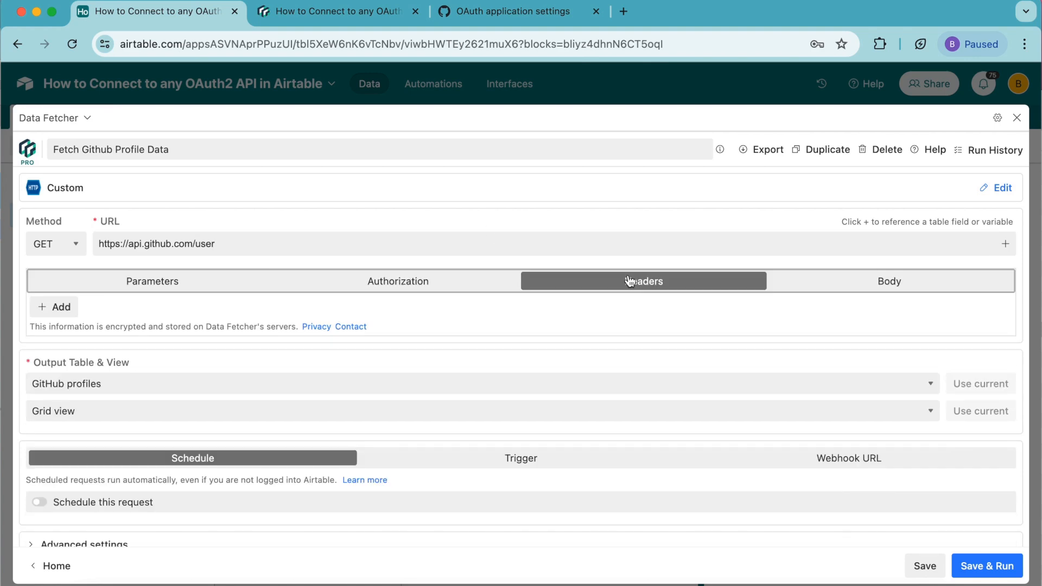
click(45, 306)
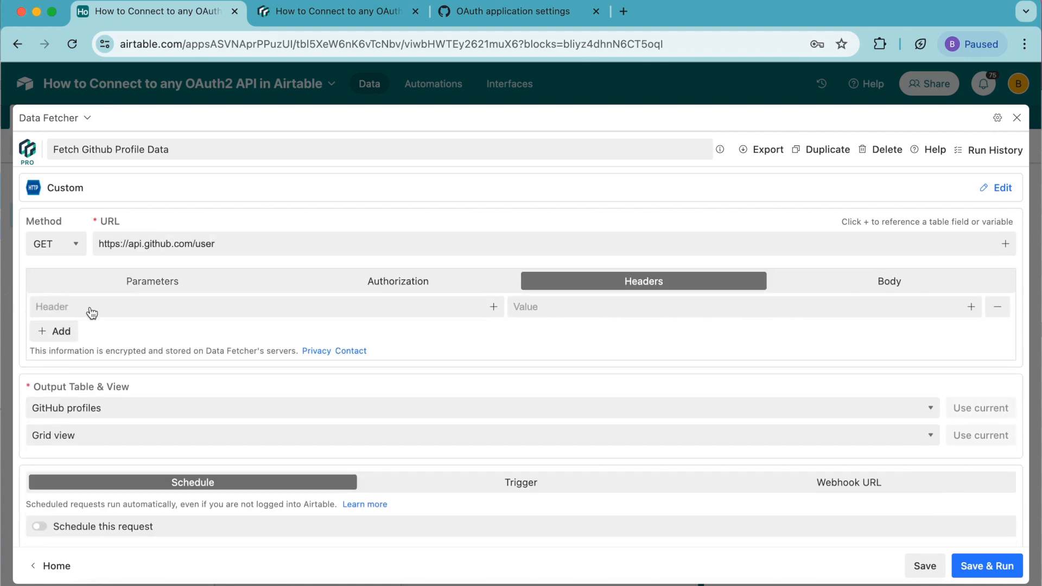
click(150, 309)
text(User-Agent)
click(554, 310)
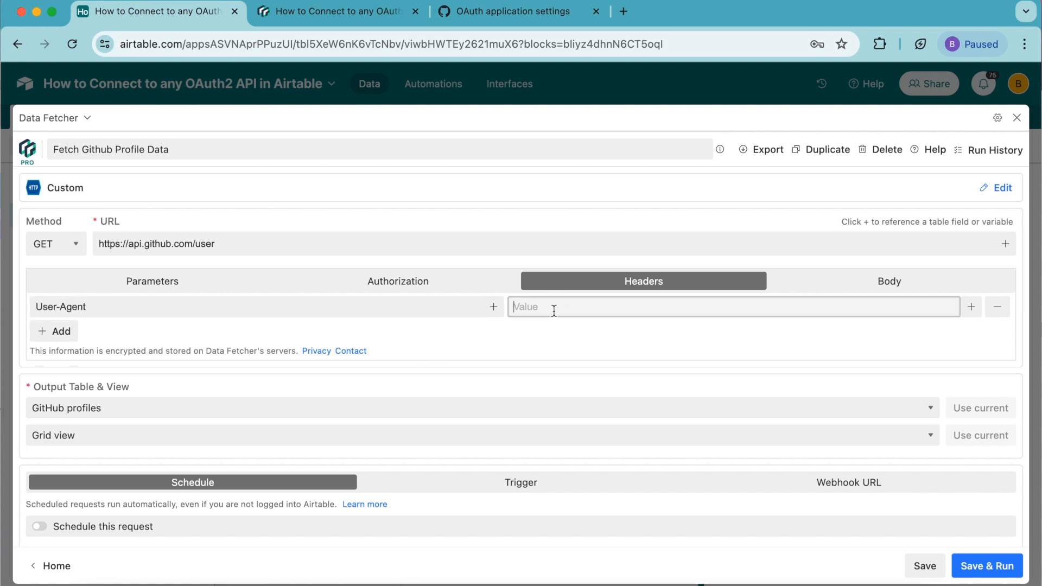
key(super+v)
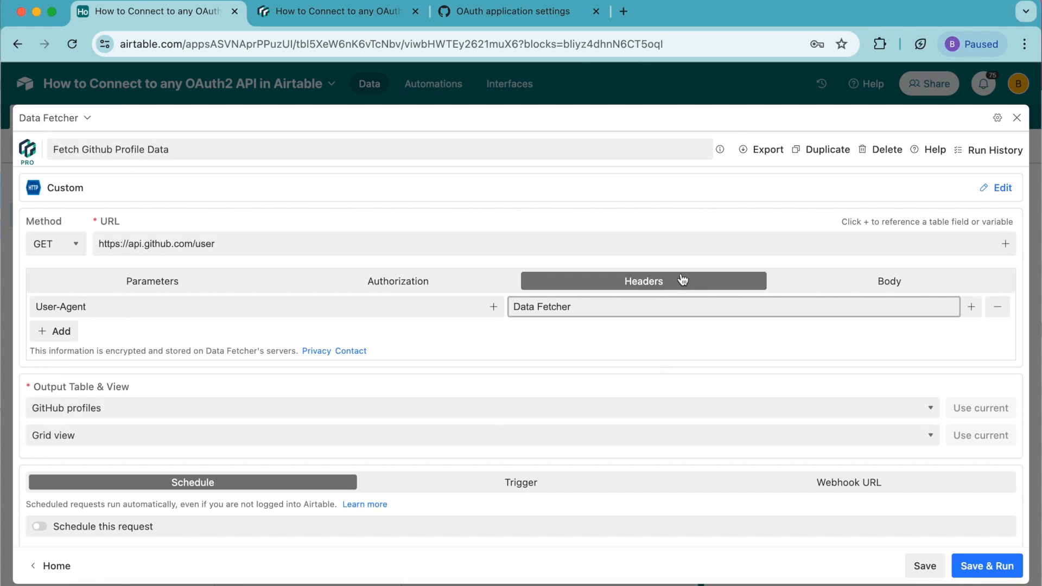
Save and run the request, and map only the Login response field to the existing Username field.
click(1002, 574)
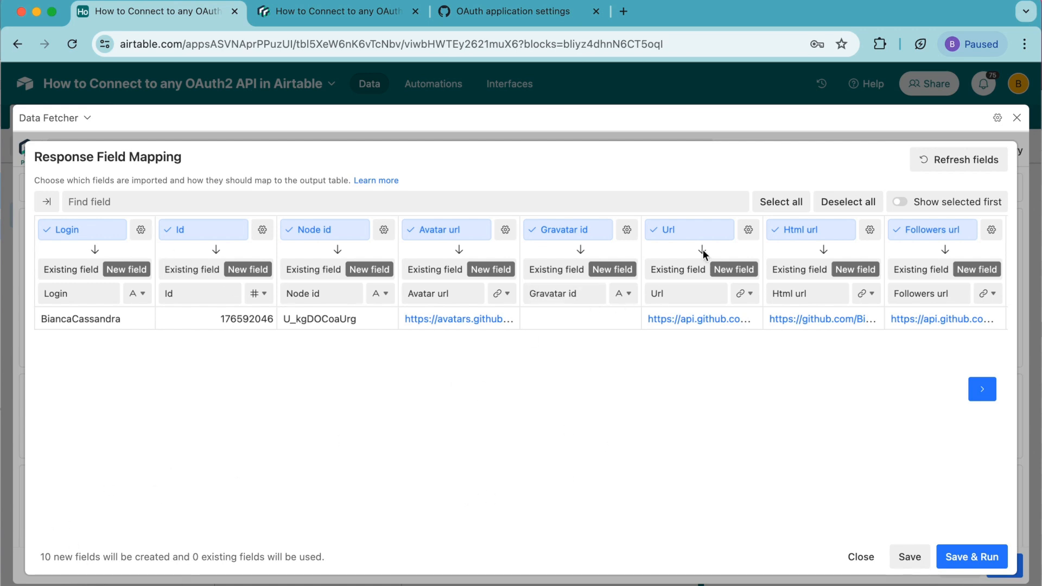
click(862, 205)
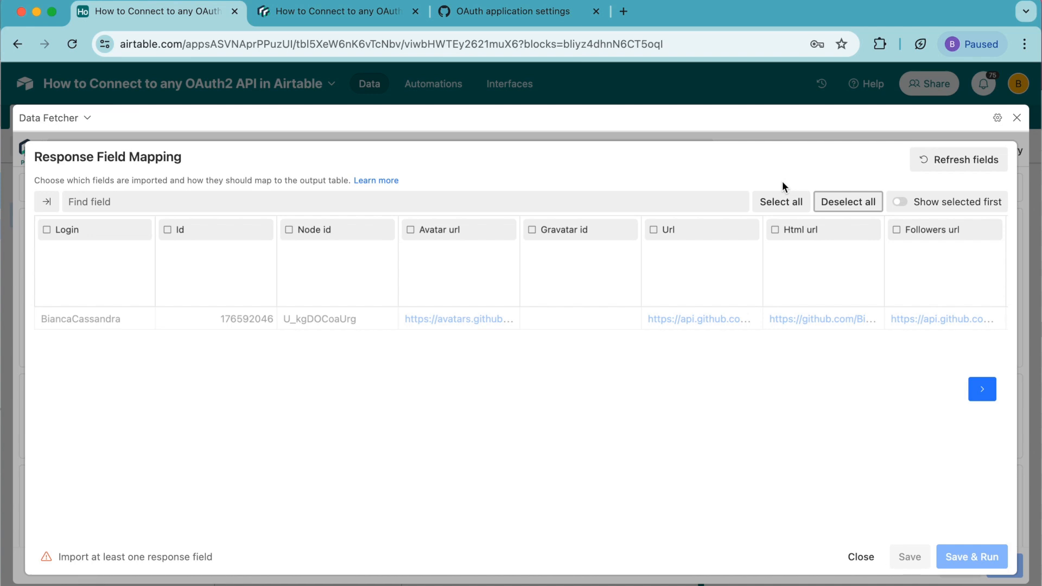
click(47, 230)
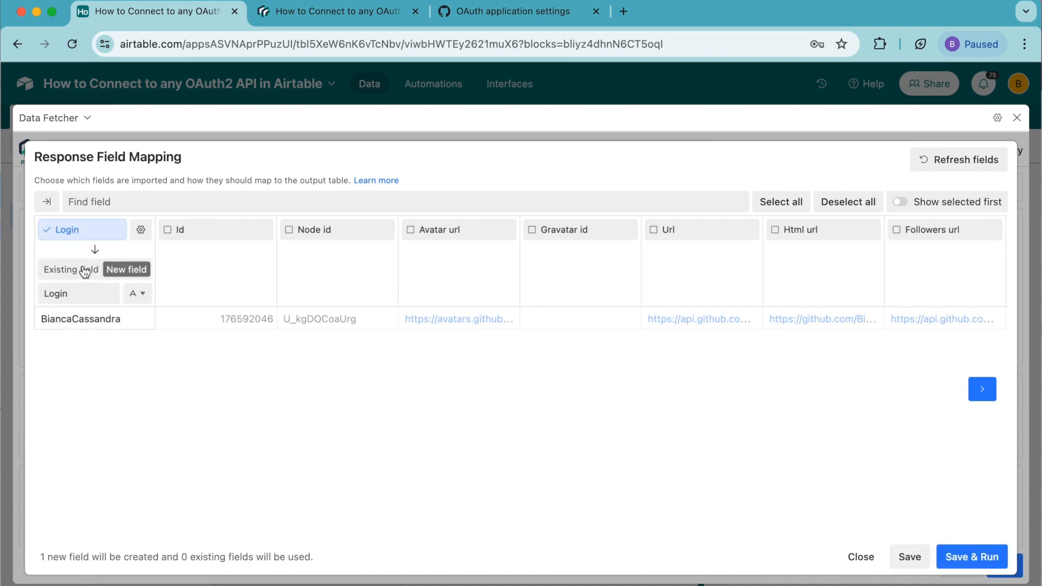
click(79, 269)
click(77, 294)
click(86, 311)
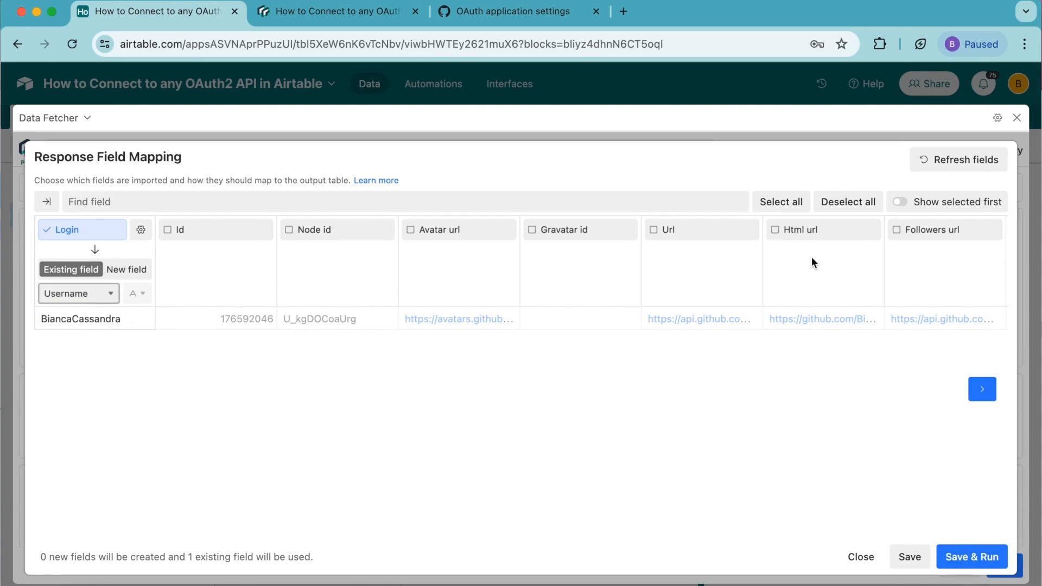
Include the Html url response field in the import and map it to a new field named "Profile URL".
click(802, 236)
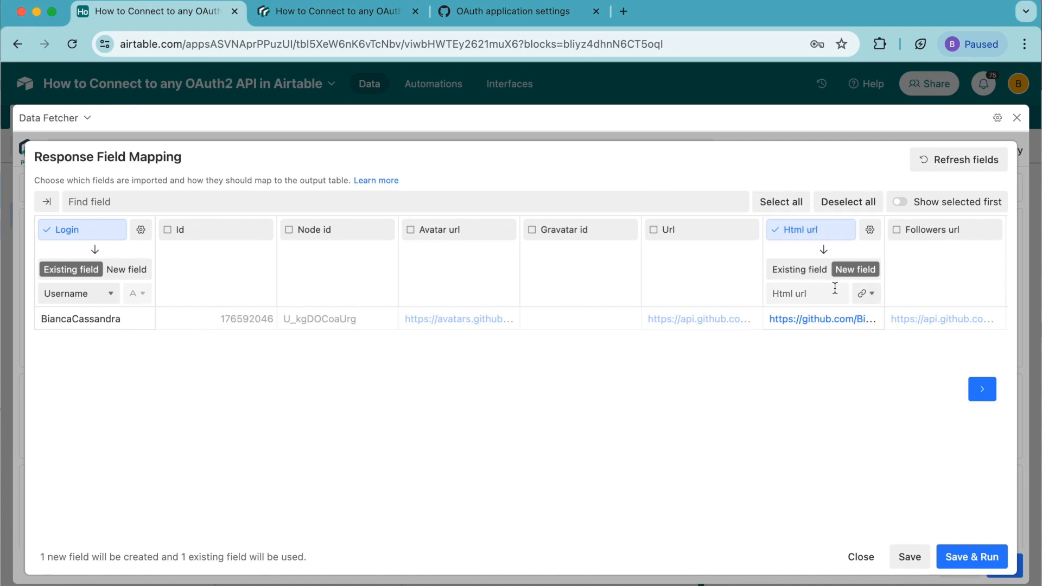
click(795, 293)
key(super+a)
text(Profile URL)
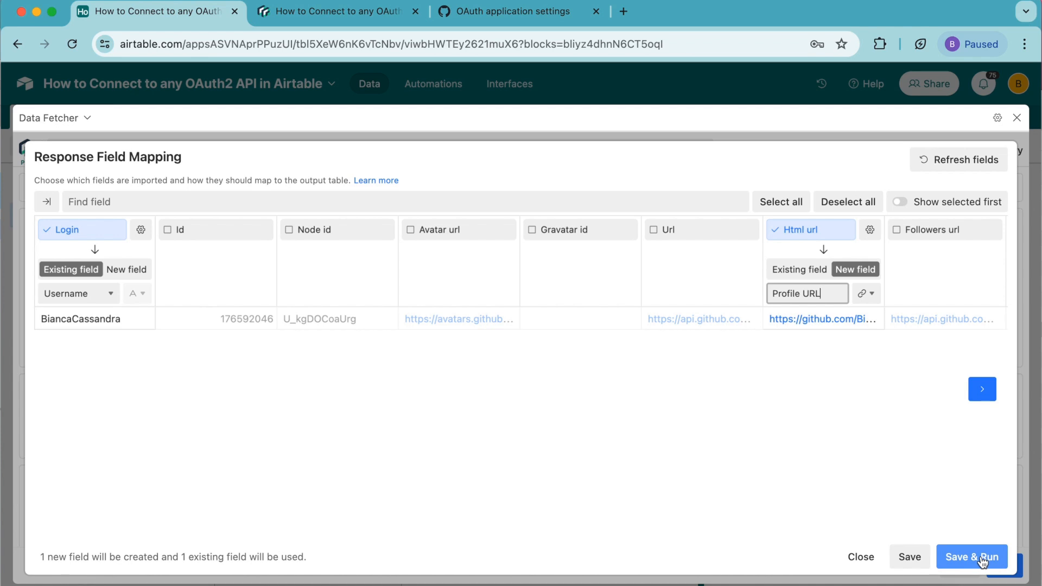
Save the field mapping and run the request, closing Data Fetcher and the extensions area to show the full GitHub profiles table.
click(982, 560)
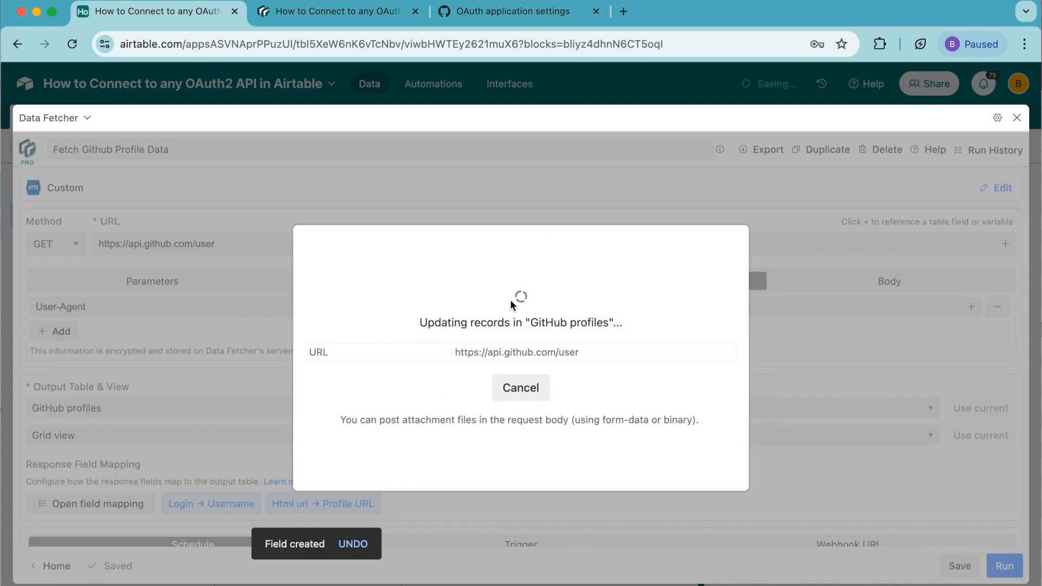
click(499, 406)
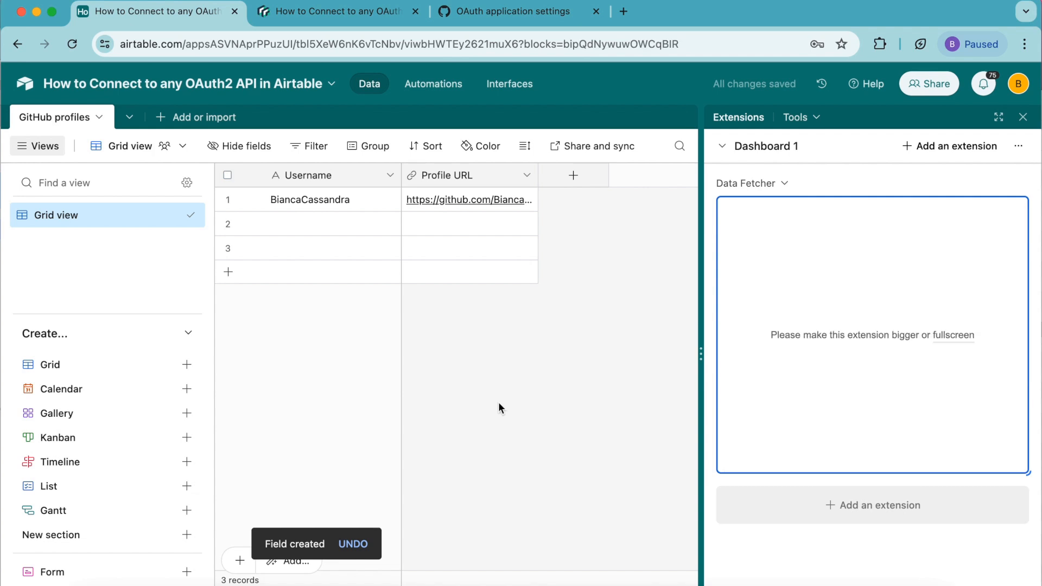
click(1024, 117)
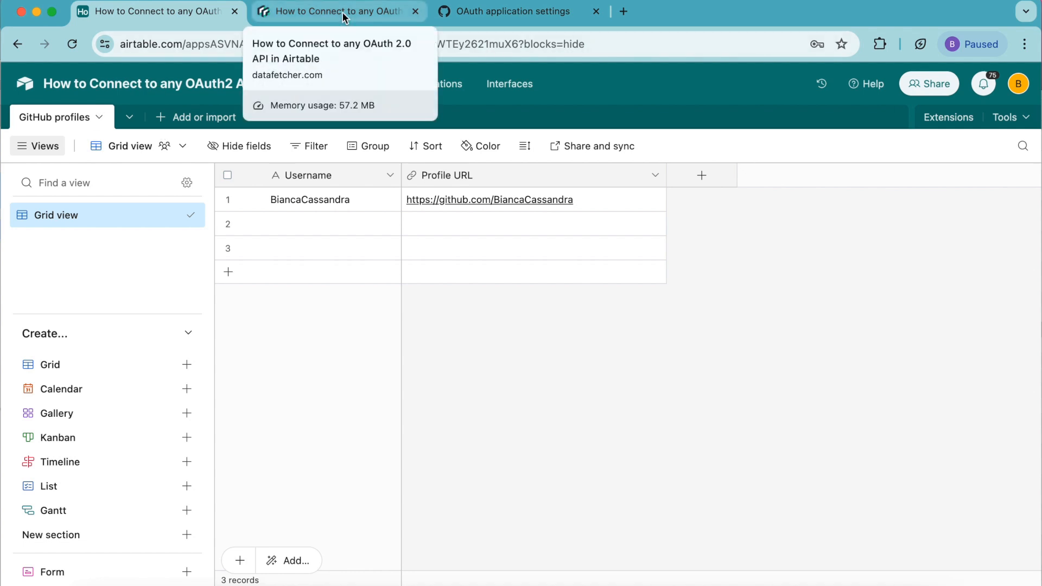
Review the Data Fetcher guide on connecting to OAuth2 APIs, from its introduction to the authorization callback URL section, and return to the Airtable base.
click(315, 13)
scroll(275, 236, up, 5)
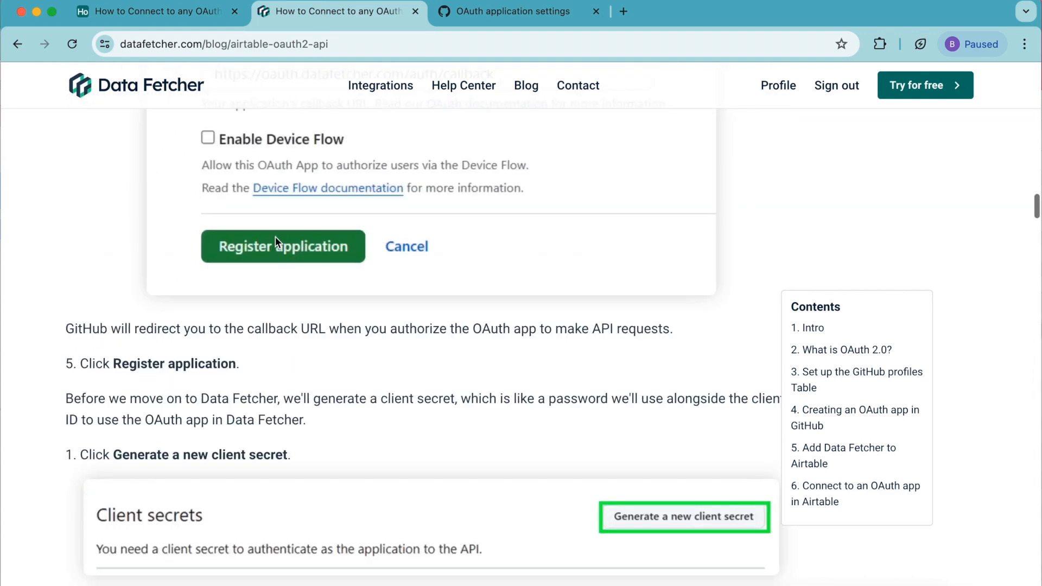
scroll(276, 236, up, 15)
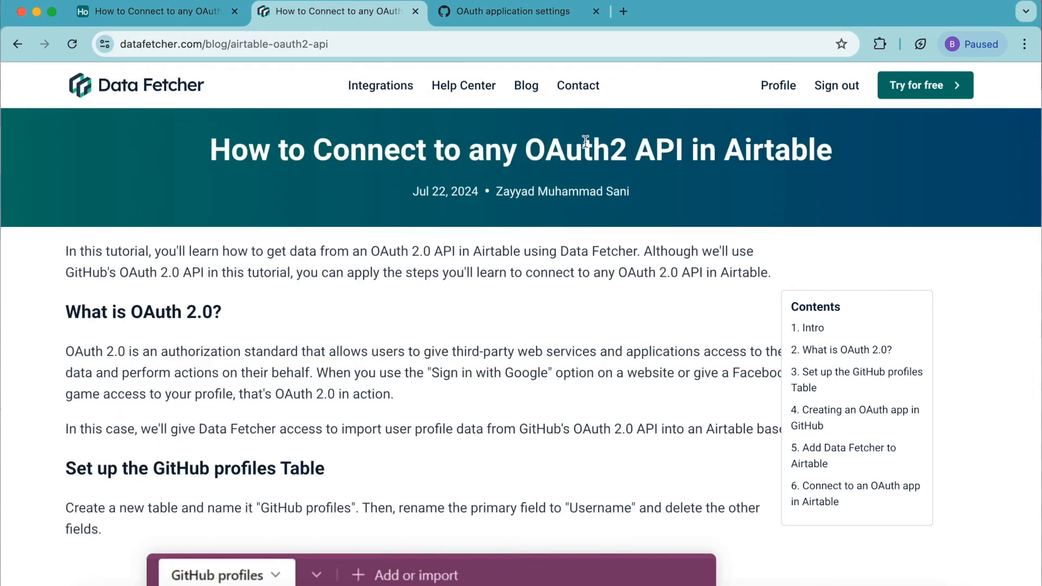
scroll(715, 312, down, 7)
scroll(714, 313, down, 20)
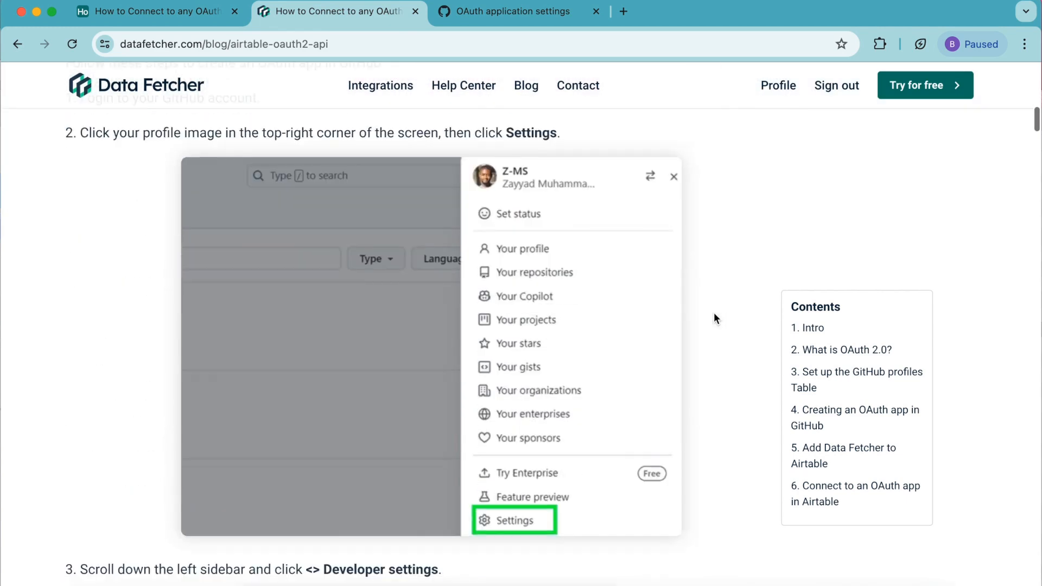
scroll(714, 313, down, 7)
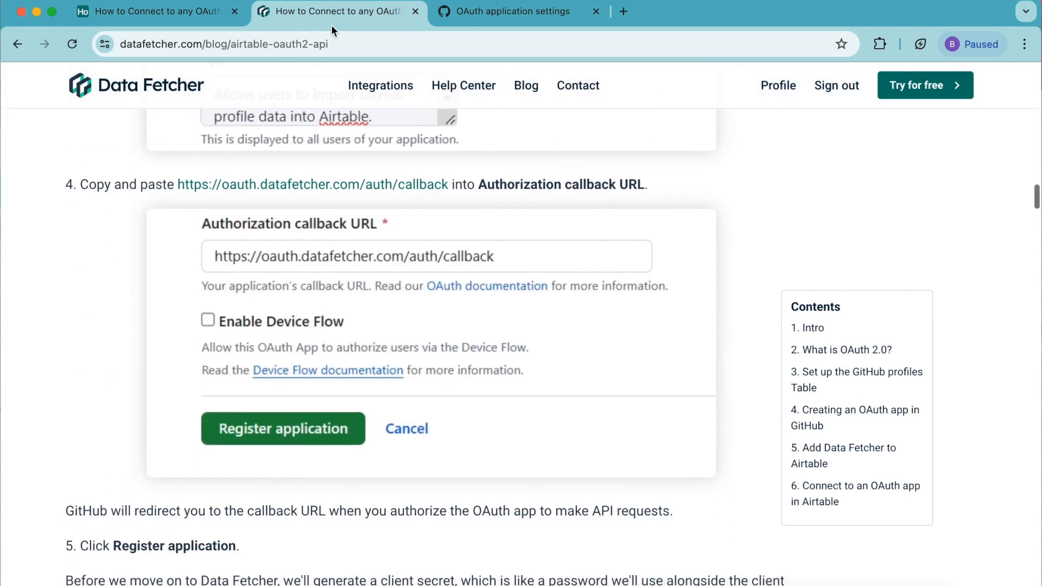
click(207, 12)
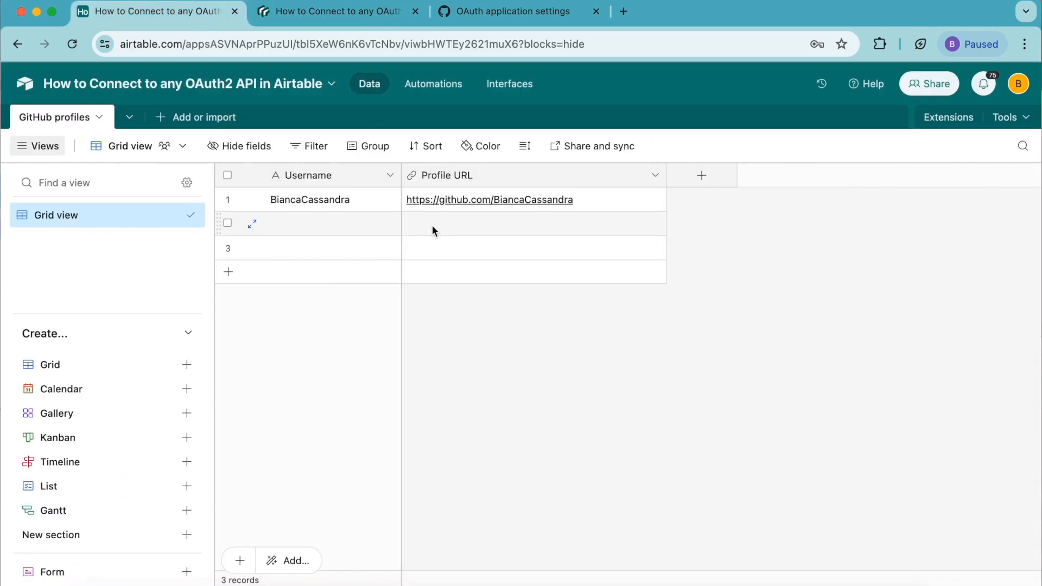